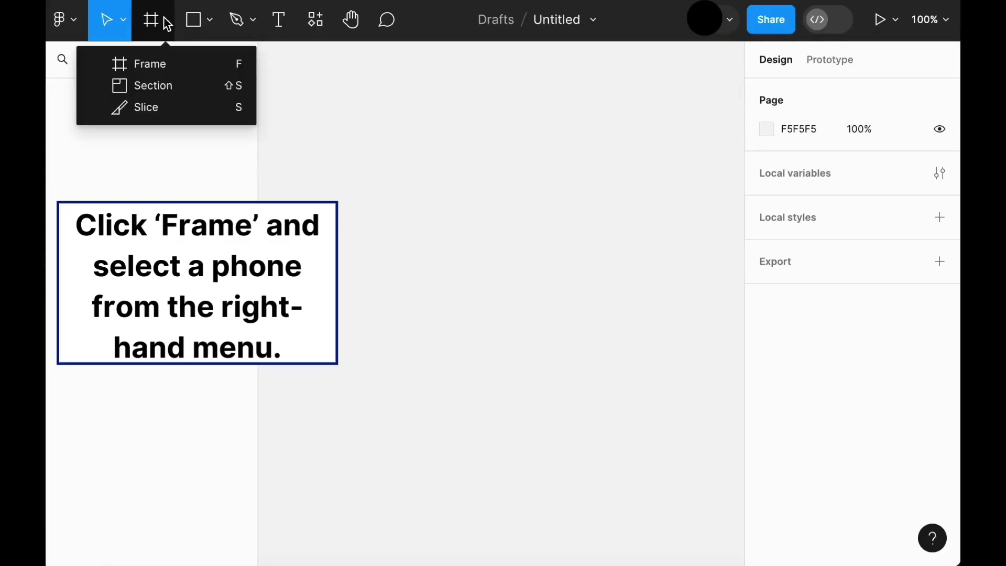
- Add an iPhone 14 Plus frame (428×926) named 'iPhone 14 Plus - 1' to the canvas
click(157, 63)
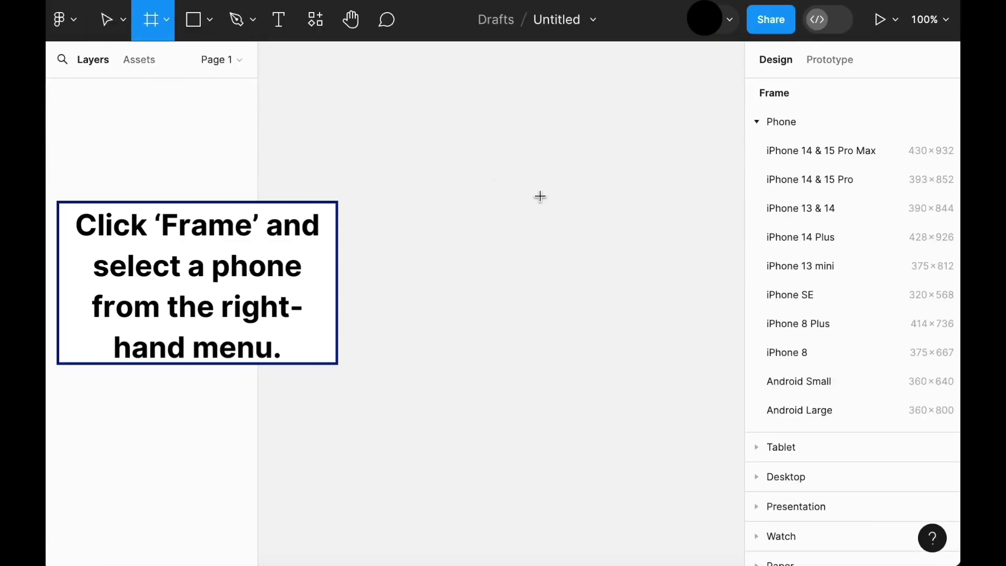
click(798, 236)
ctrl+scroll(663, 223, down, 3)
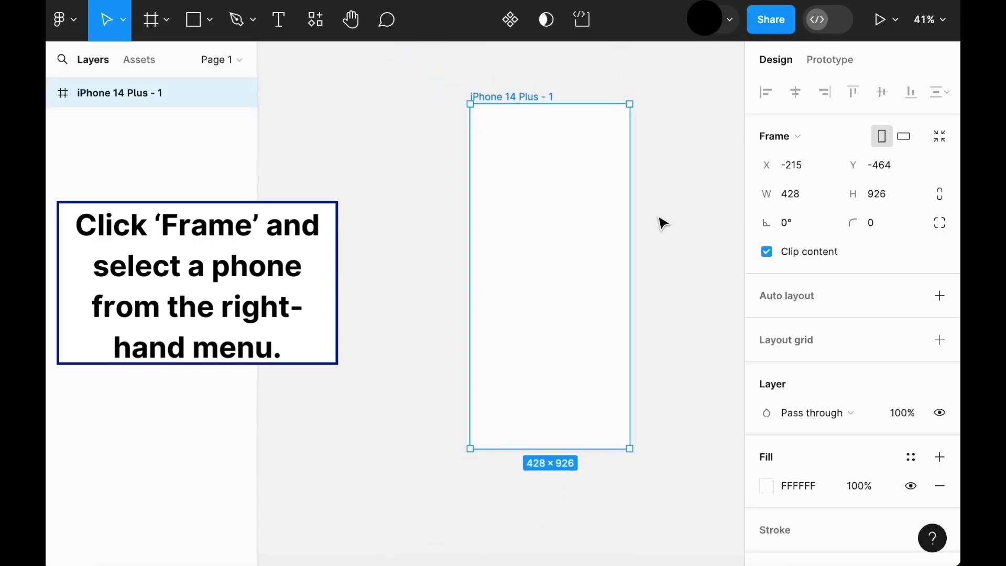
scroll(663, 224, right, 1)
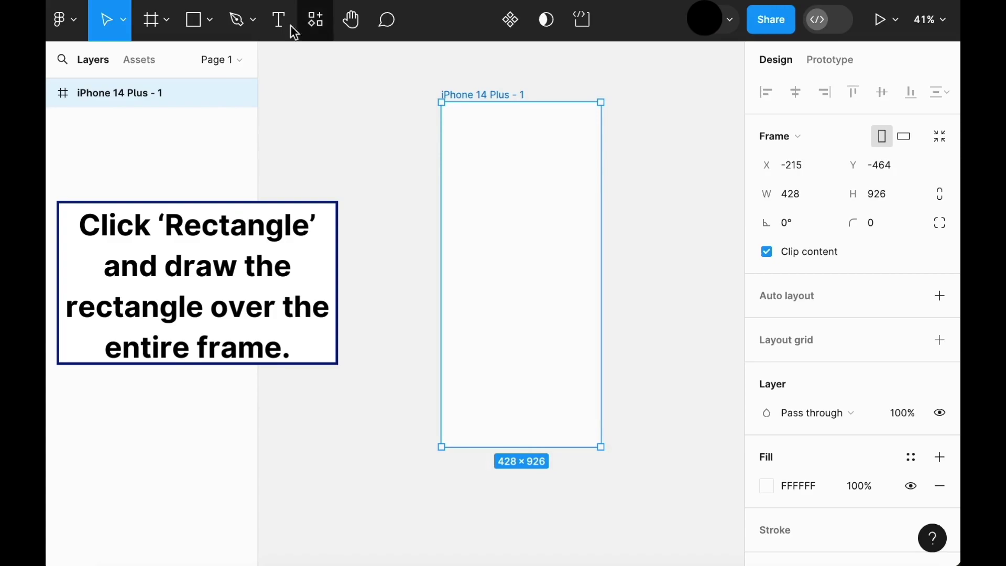
- Draw a 428×926 rectangle over the whole frame and fill it black (000000)
click(212, 22)
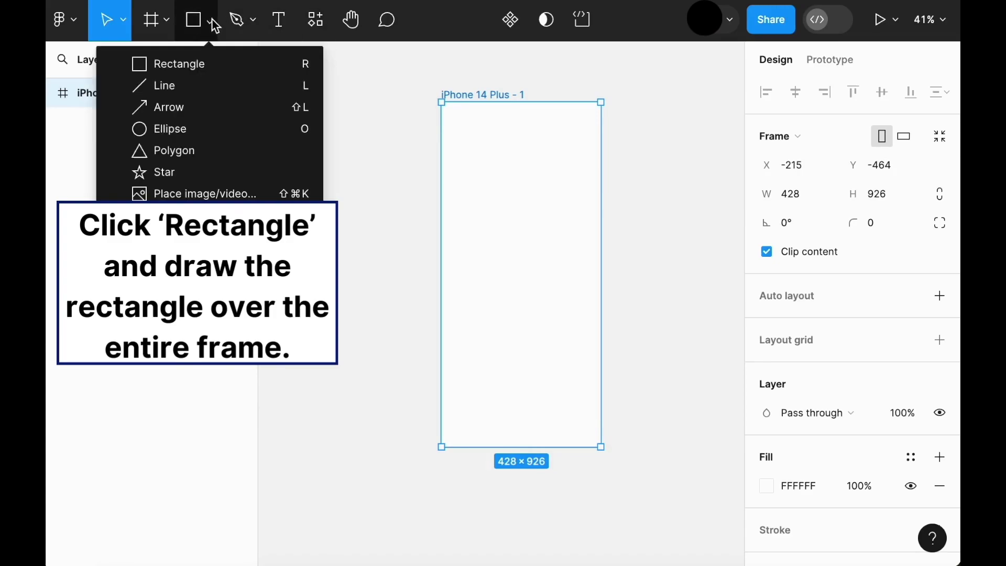
click(190, 62)
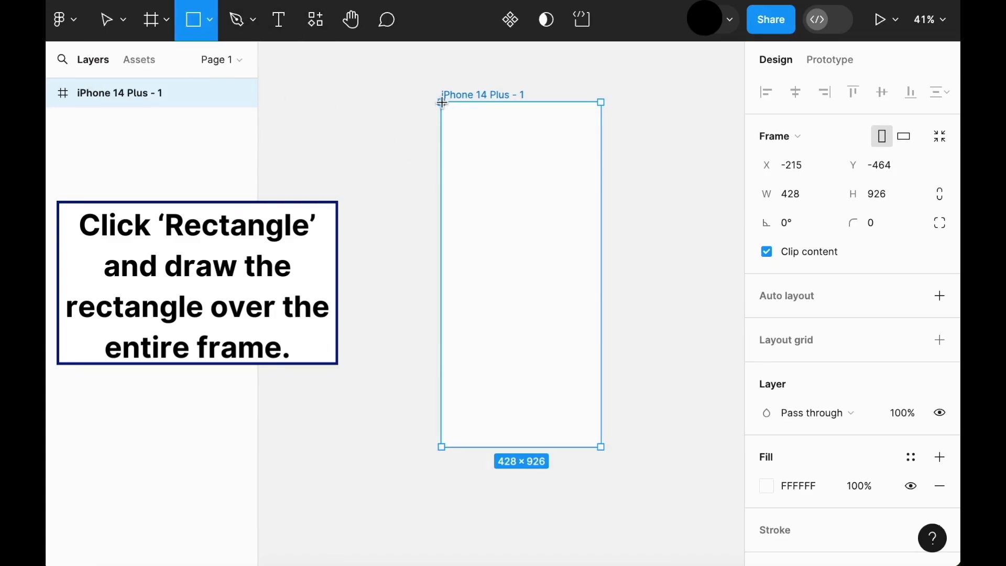
drag(442, 103, 602, 449)
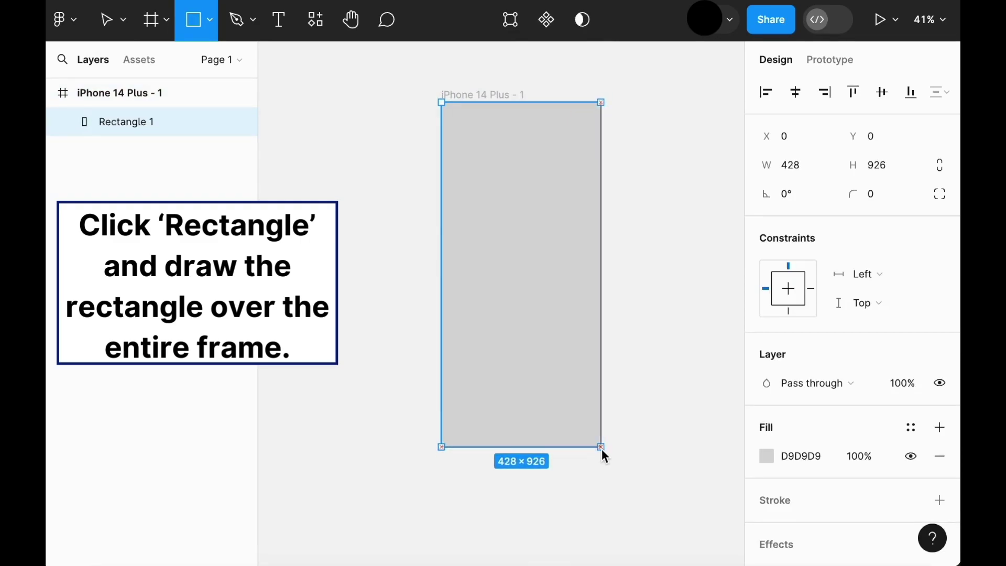
drag(602, 449, 602, 448)
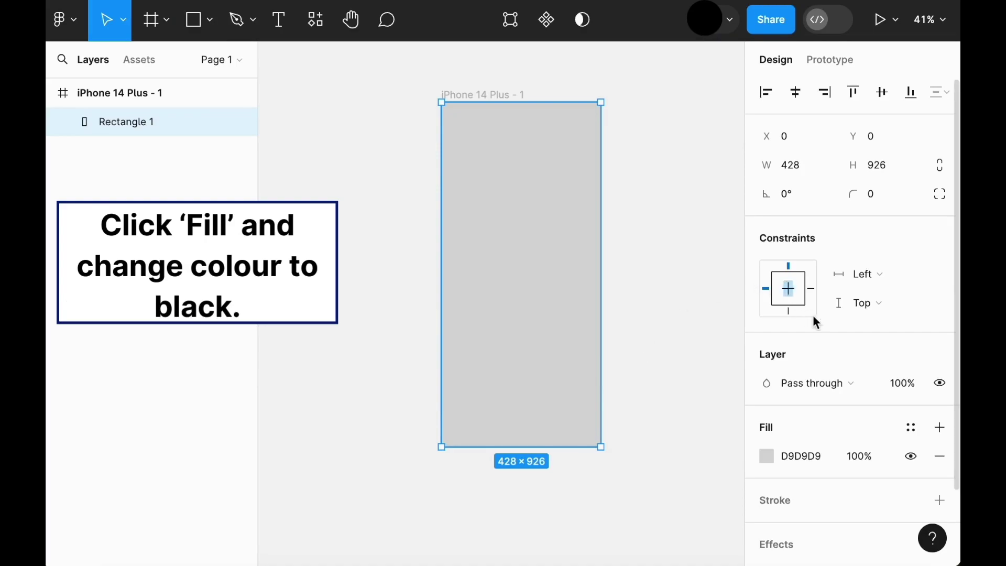
click(766, 456)
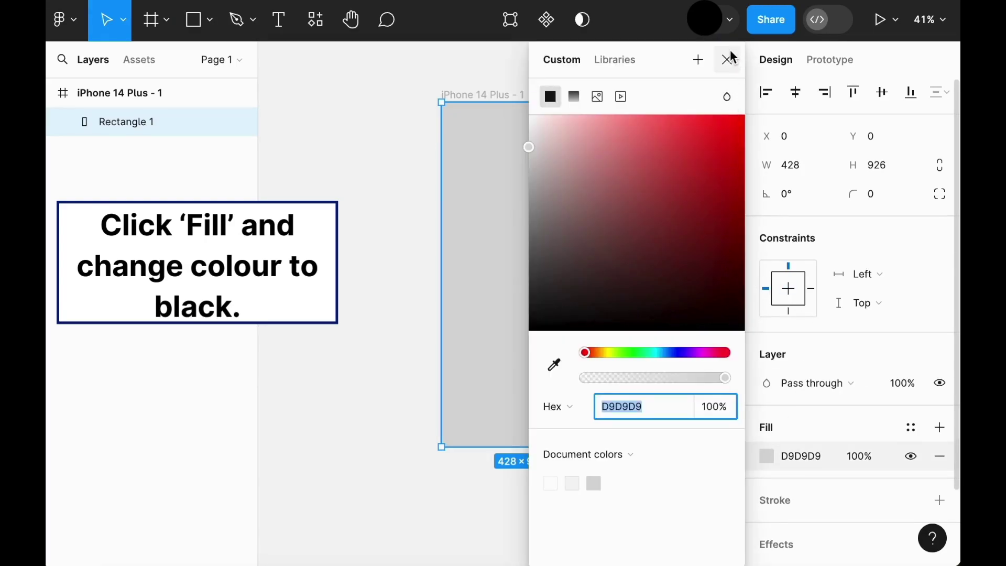
drag(530, 151, 523, 405)
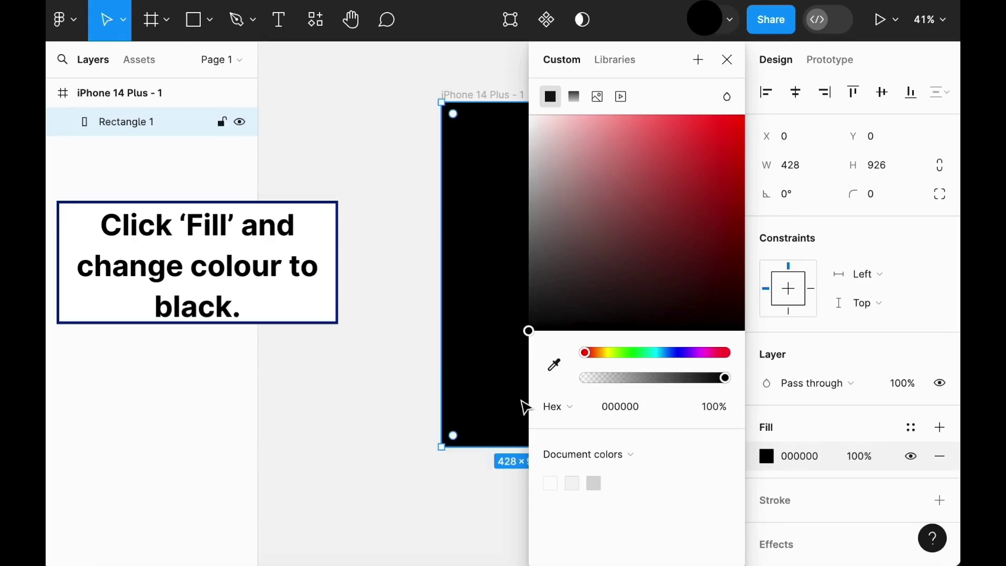
click(377, 324)
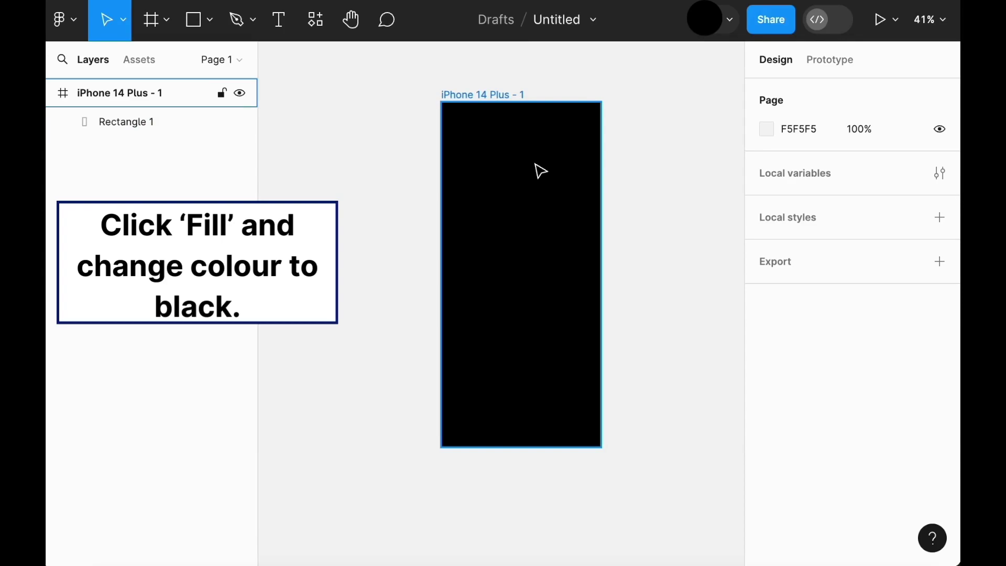
- Draw a thin 42×5 rectangle bar near the frame's top-left
click(209, 21)
click(198, 64)
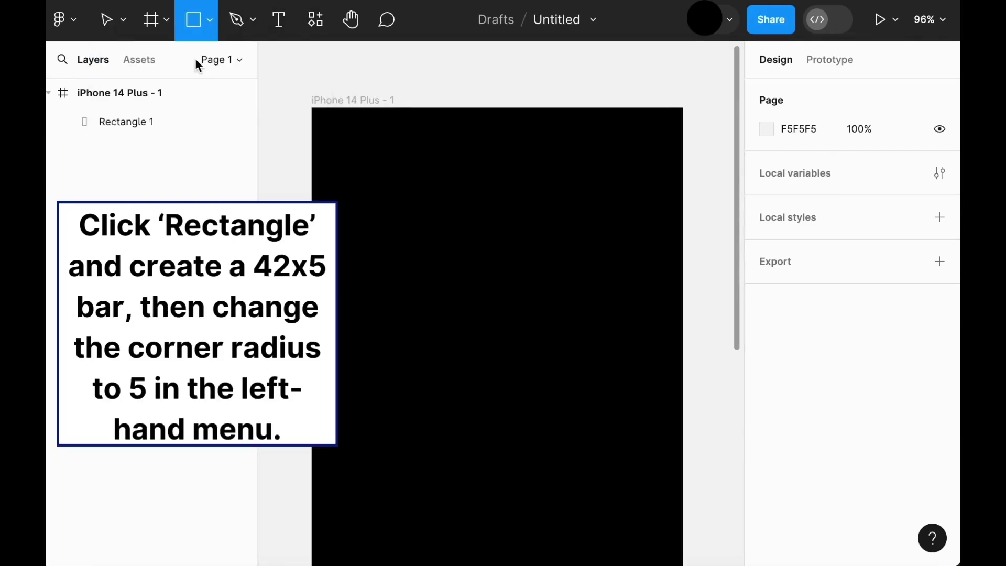
drag(348, 188, 389, 190)
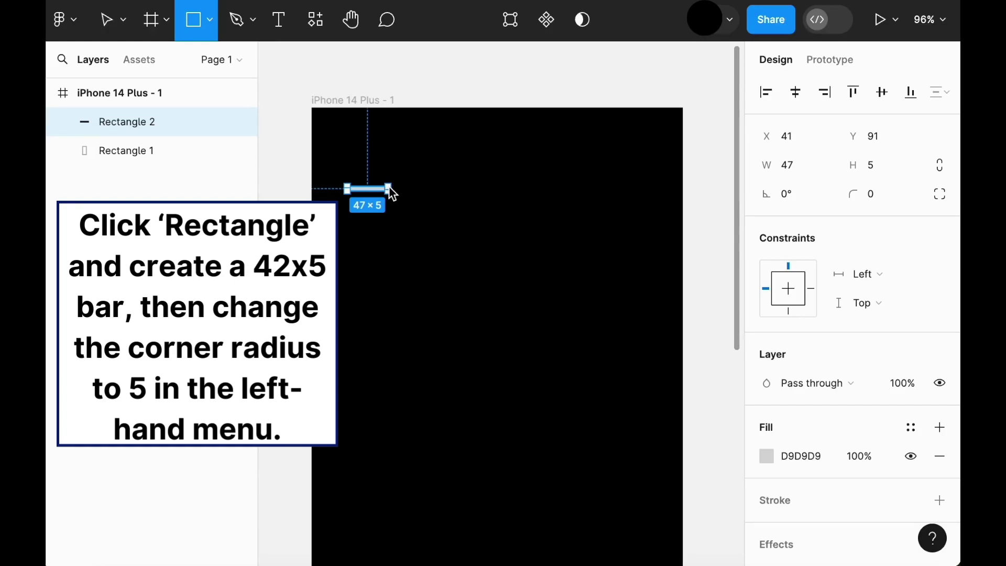
drag(389, 189, 386, 190)
key(Escape)
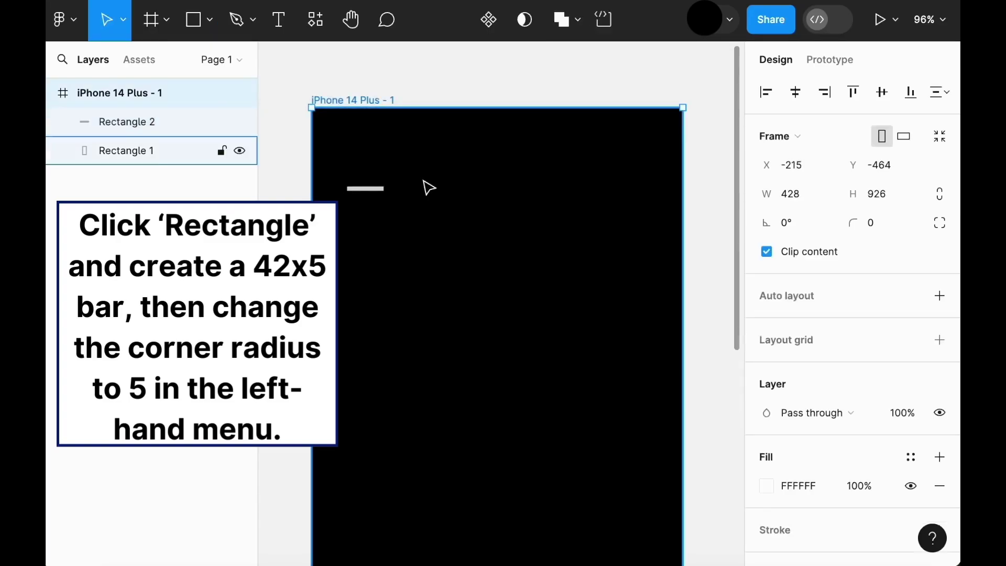
- Give the bar a corner radius of 5
click(382, 190)
click(880, 198)
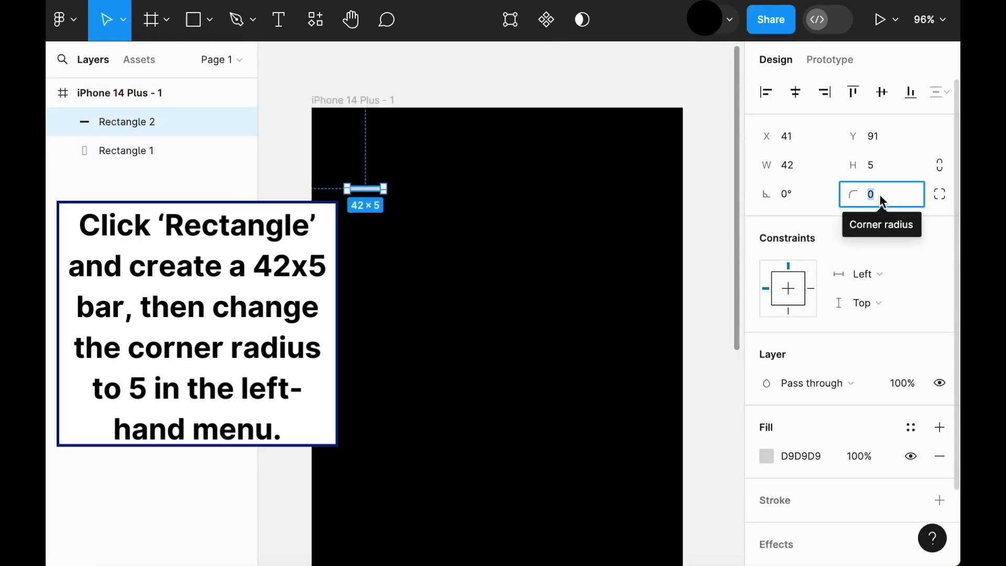
text(5)
key(Return)
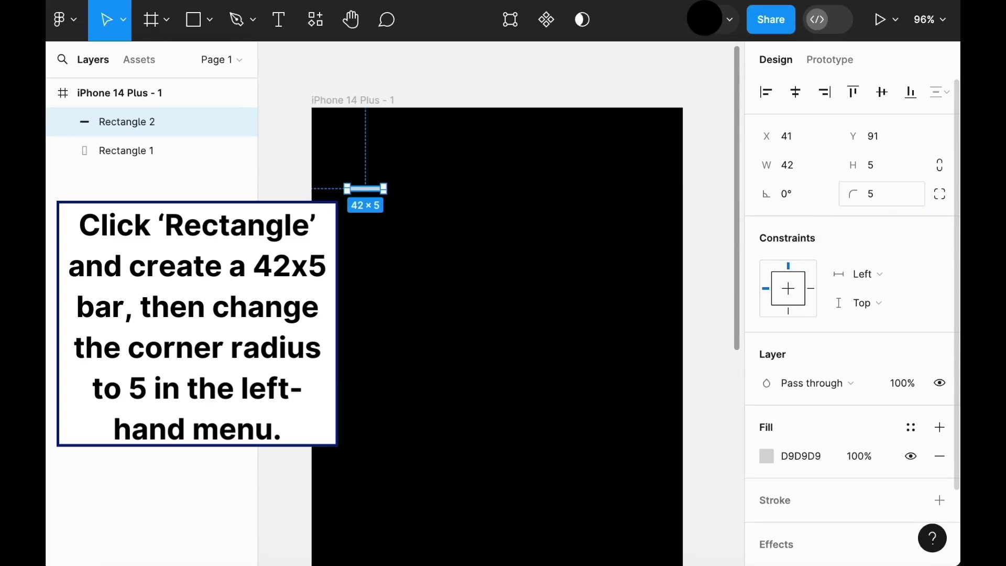
click(519, 265)
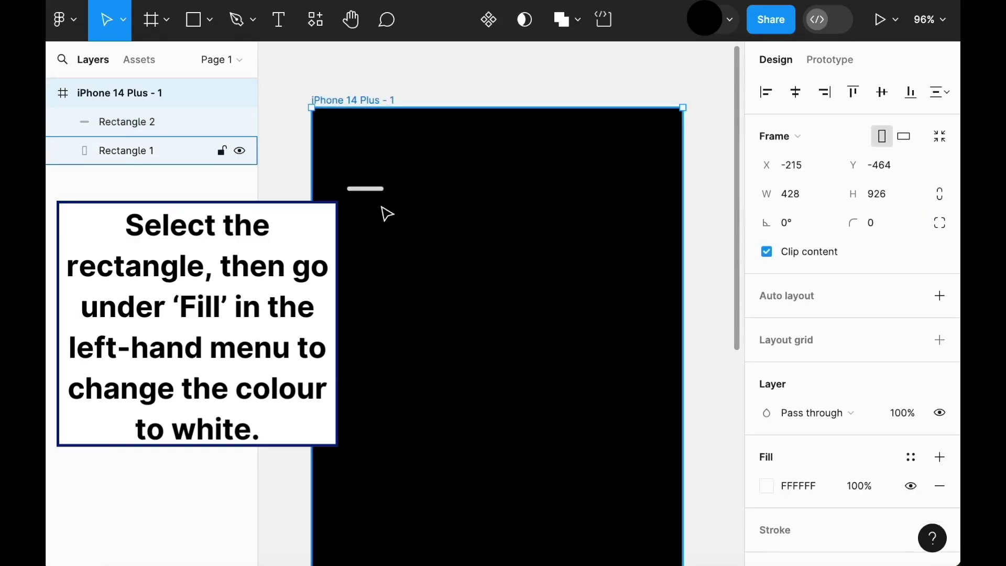
- Change the bar's fill to white (FFFFFF)
click(372, 189)
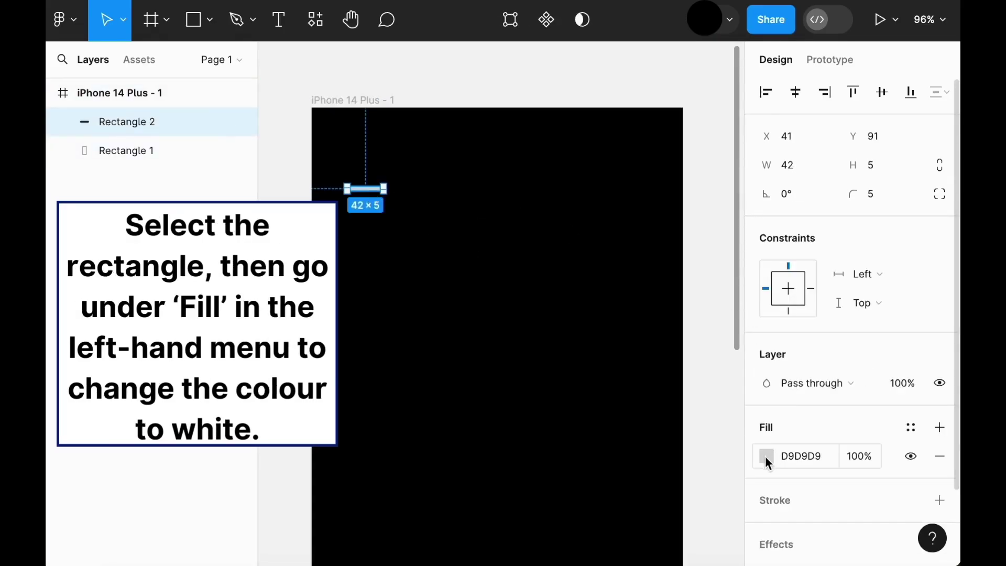
click(766, 456)
click(556, 485)
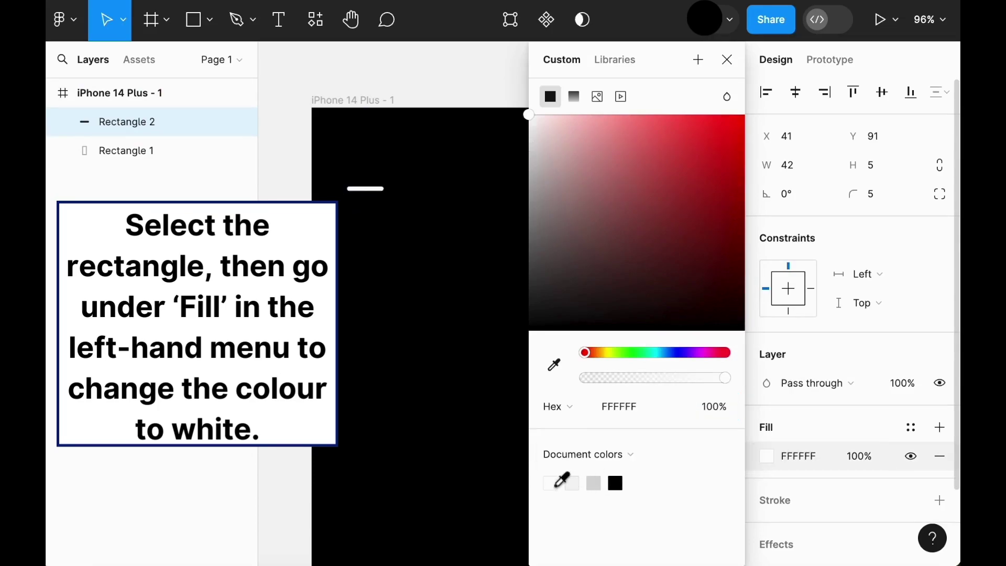
key(Escape)
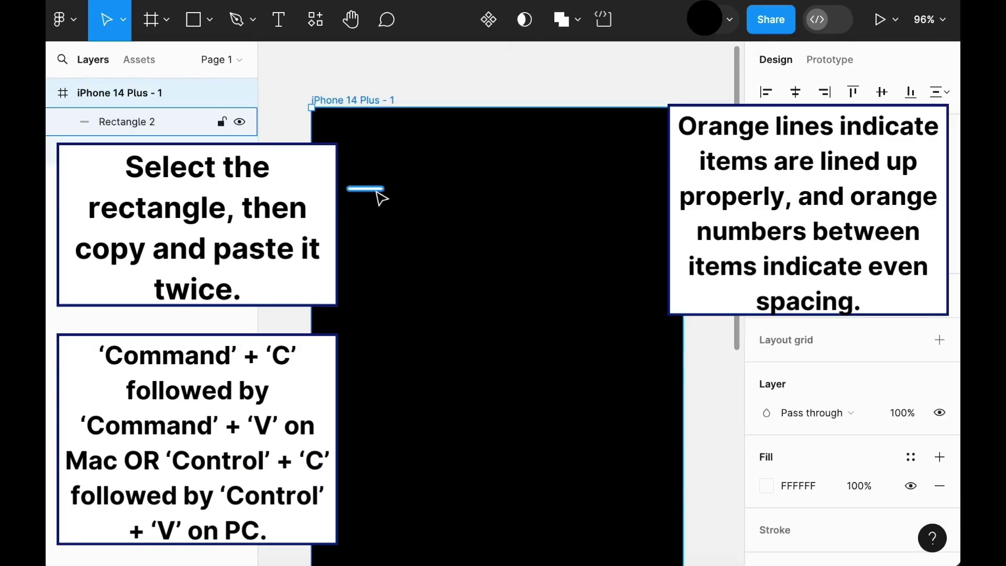
- Duplicate the white bar twice, spacing the copies evenly 9 apart below it
click(377, 190)
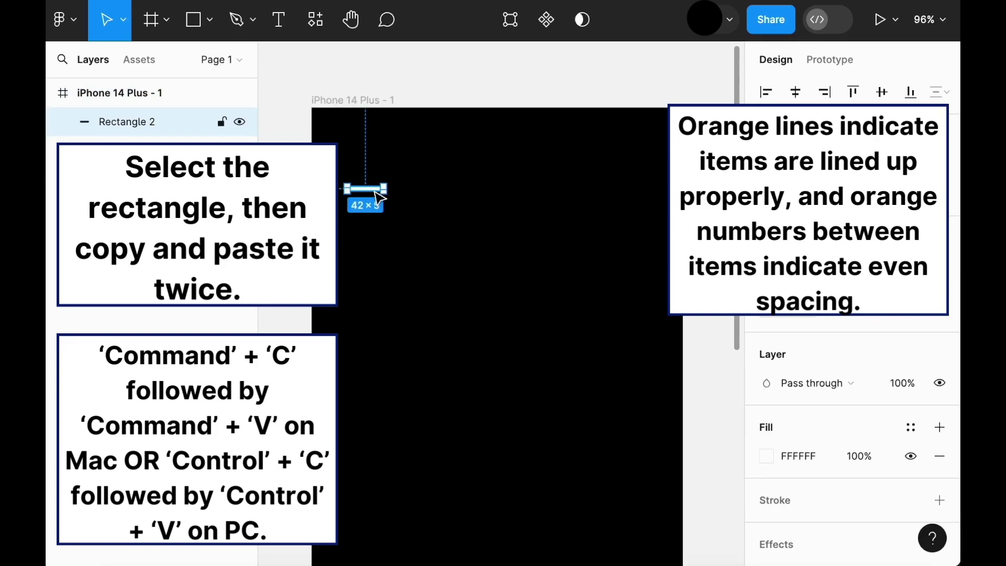
key(ctrl+c)
key(ctrl+v)
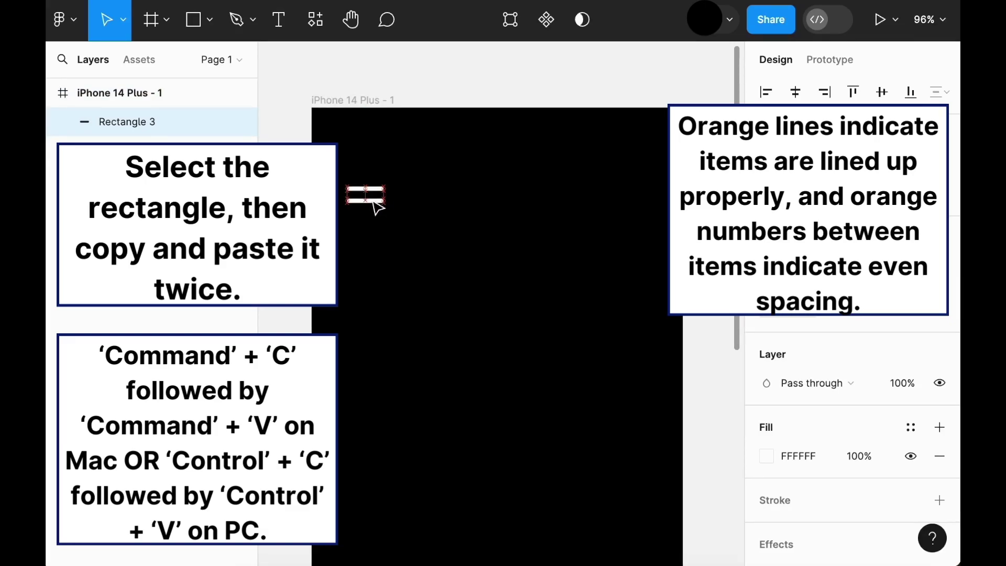
drag(377, 204, 378, 207)
key(ctrl+v)
drag(378, 206, 377, 219)
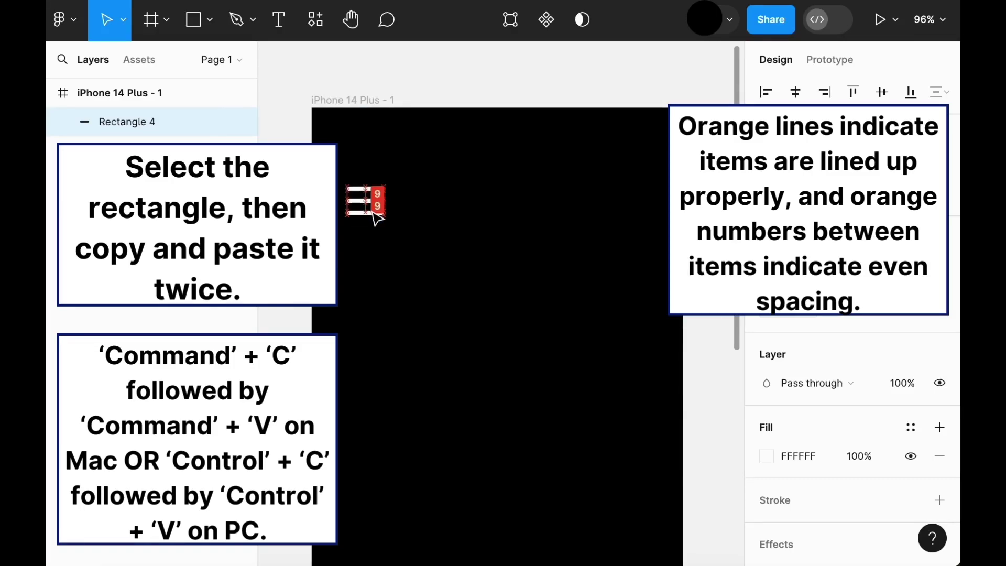
click(424, 213)
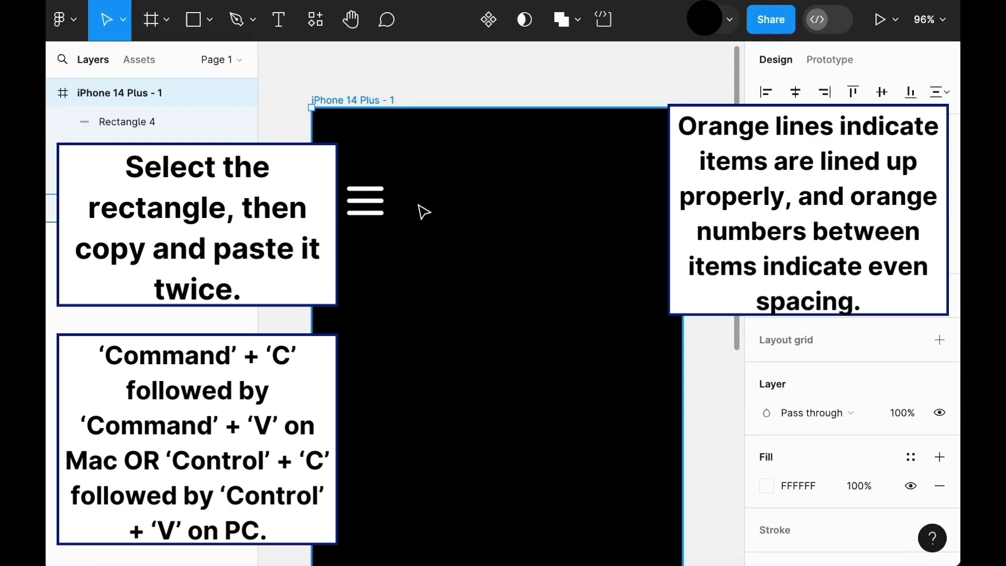
- Select all three bars and group them as Group 1 (42×33)
click(366, 213)
shift+click(366, 200)
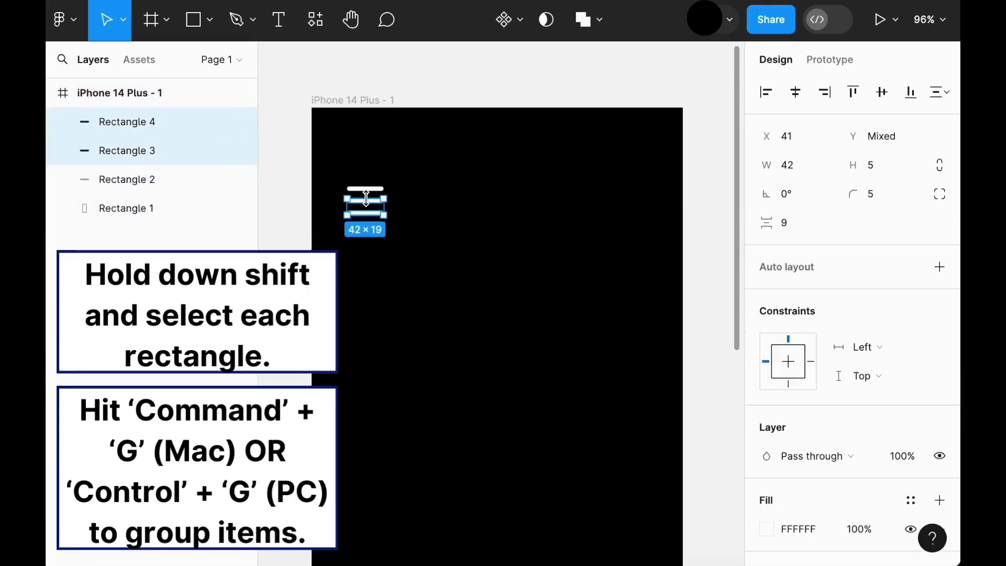
shift+click(366, 187)
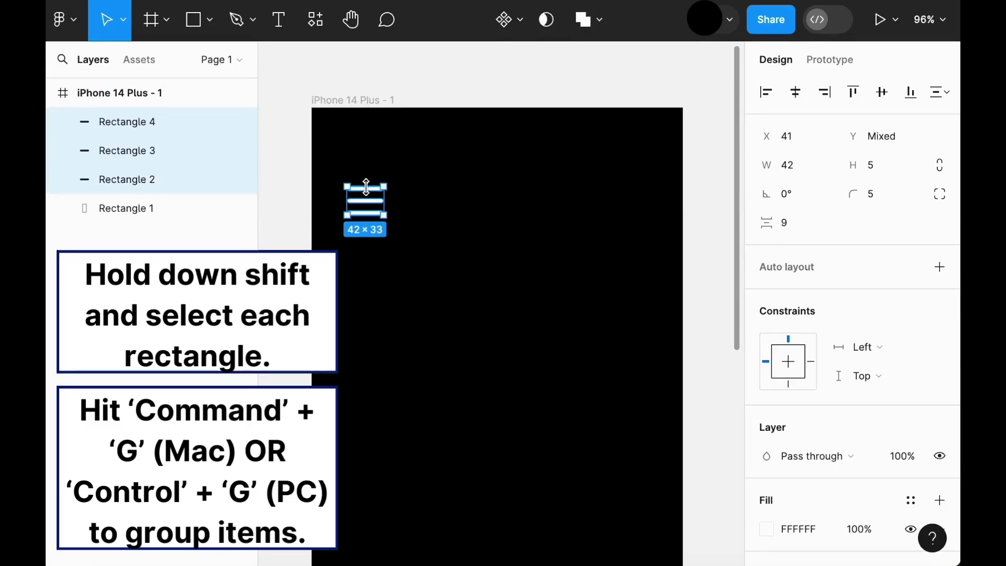
key(ctrl+g)
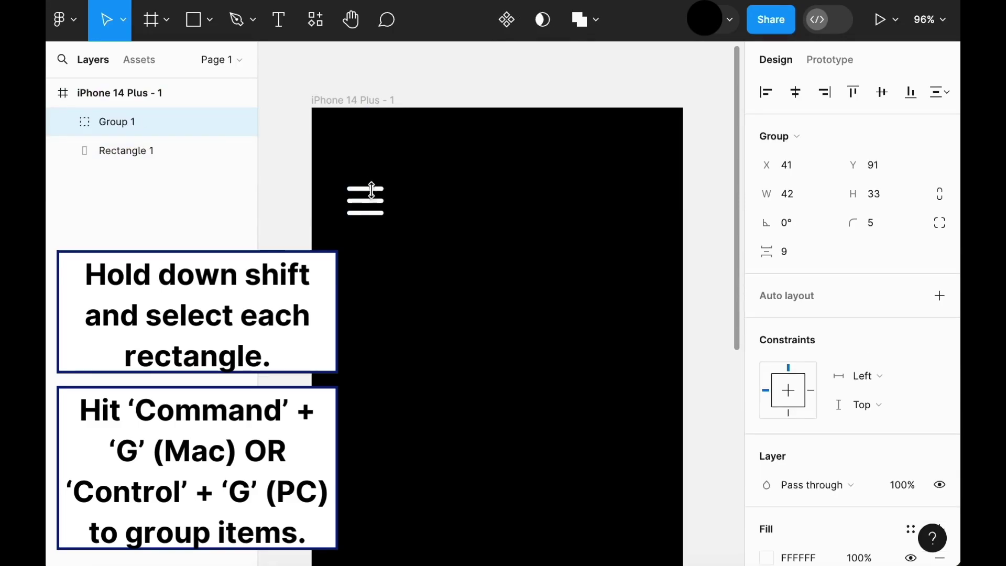
- Scale the hamburger icon proportionally to 36×28.29
drag(386, 216, 379, 210)
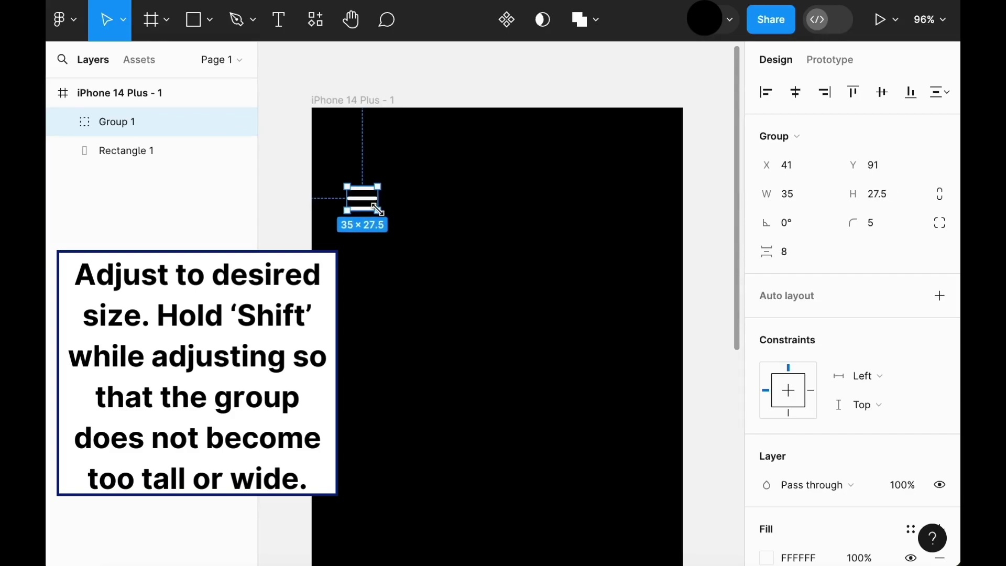
drag(378, 211, 380, 212)
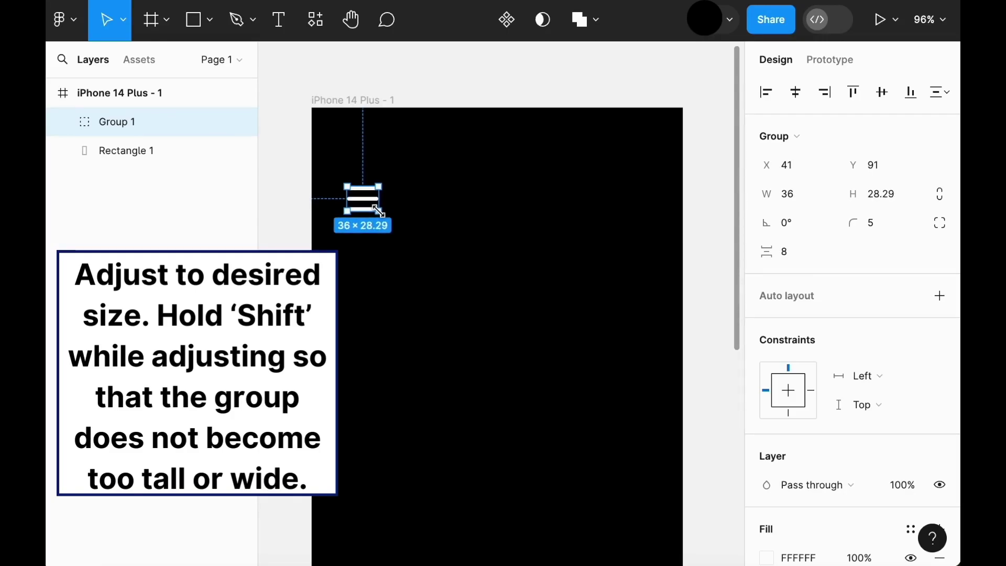
key(Escape)
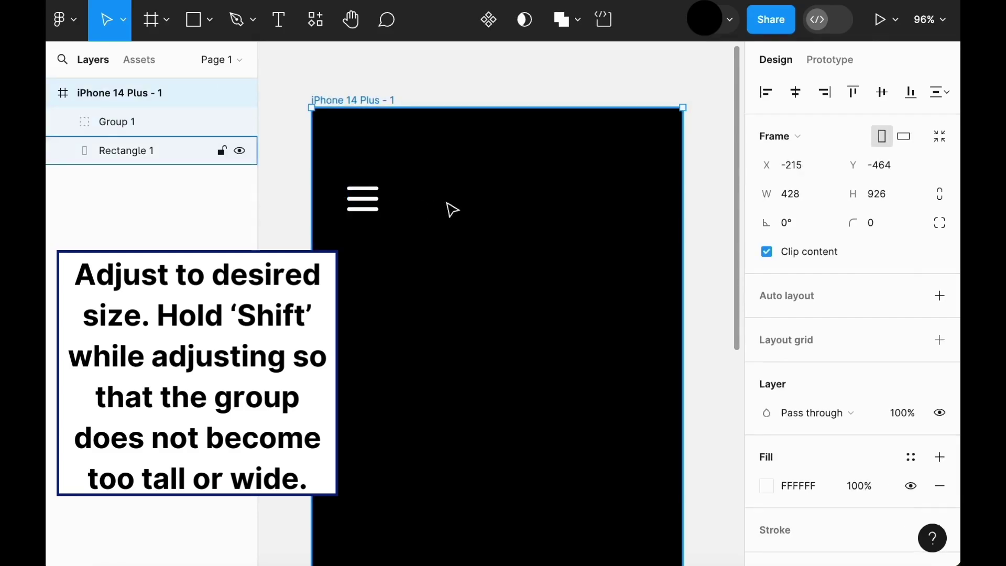
- Move the hamburger icon to X 33, Y 102 on the black screen
click(366, 201)
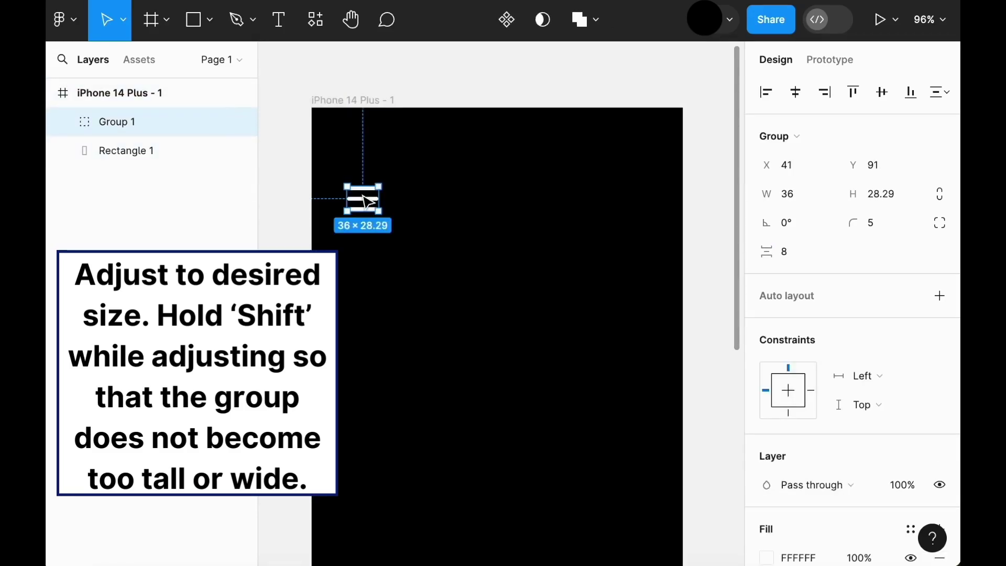
drag(366, 202, 359, 213)
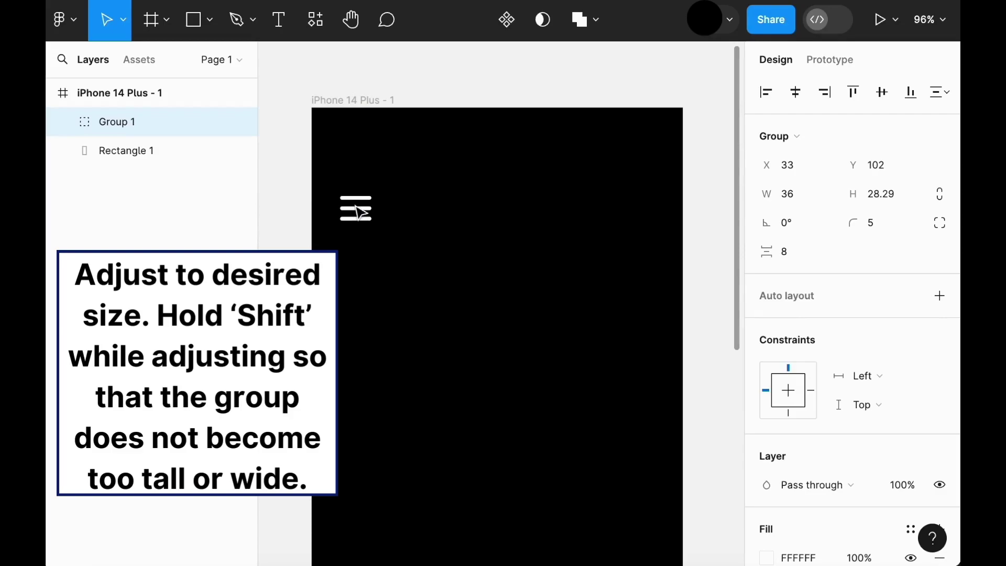
key(Escape)
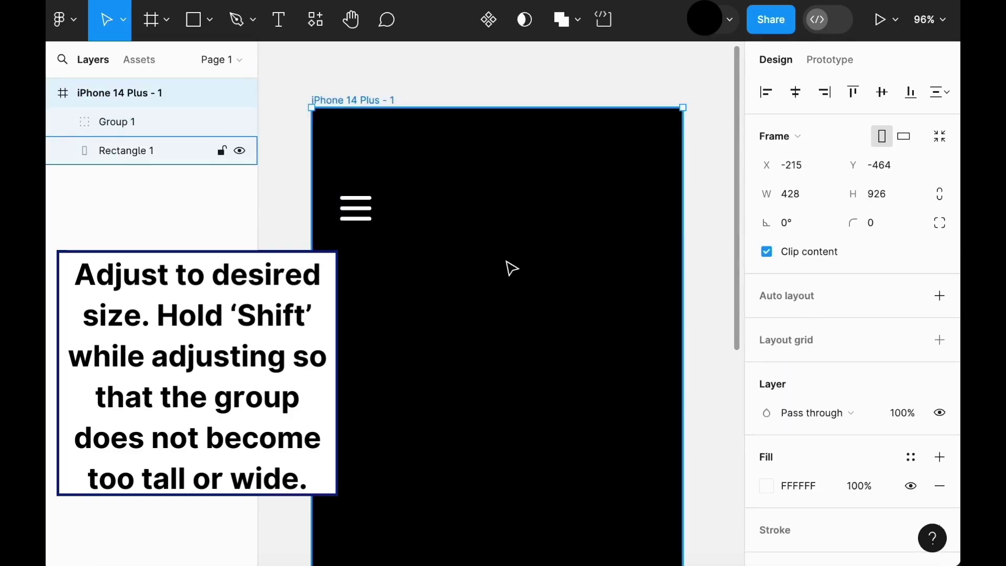
scroll(509, 272, down, 5)
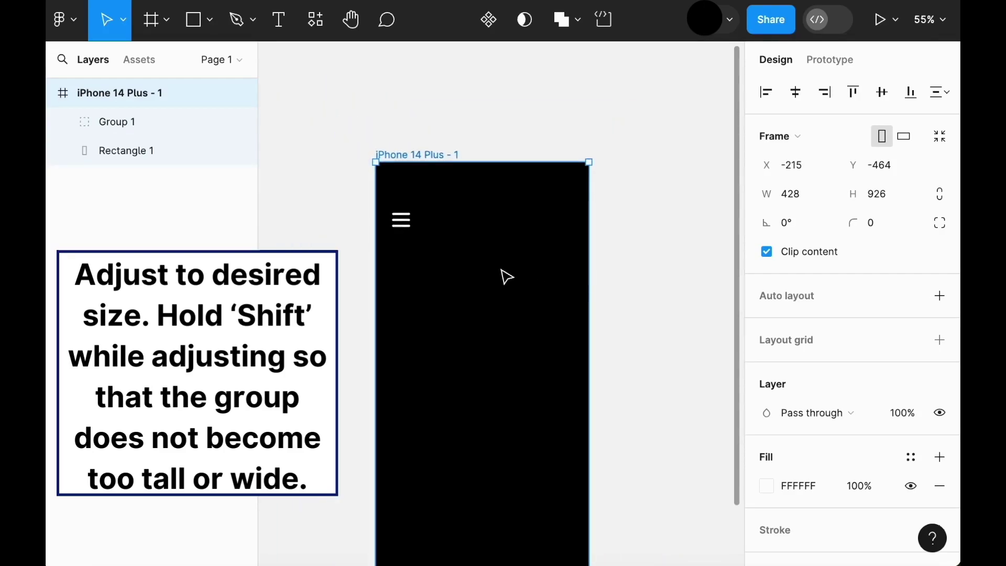
scroll(506, 277, down, 3)
scroll(504, 277, up, 1)
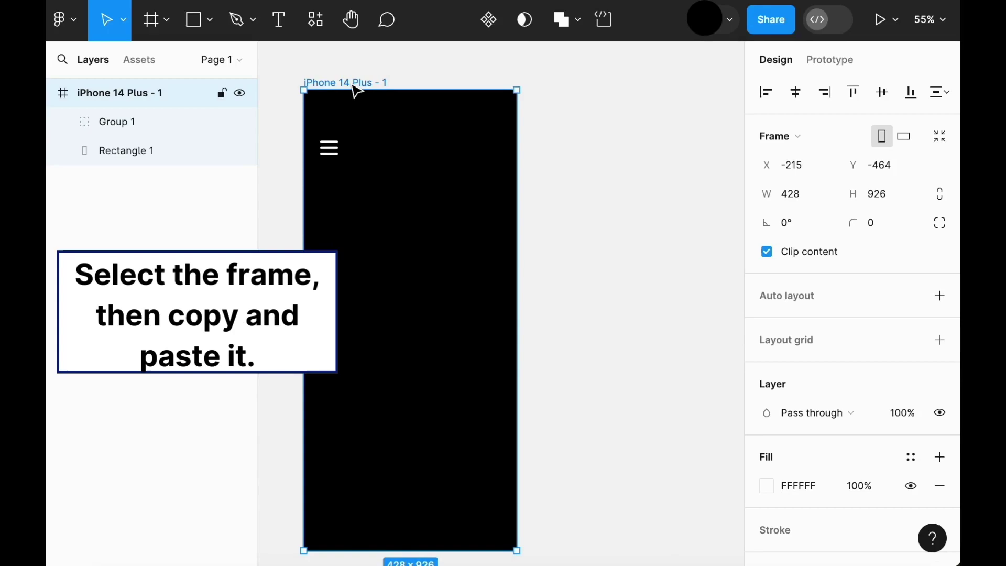
- Duplicate the iPhone frame to create 'iPhone 14 Plus - 2'
key(ctrl+c)
key(ctrl+v)
scroll(629, 240, right, 4)
scroll(629, 240, up, 1)
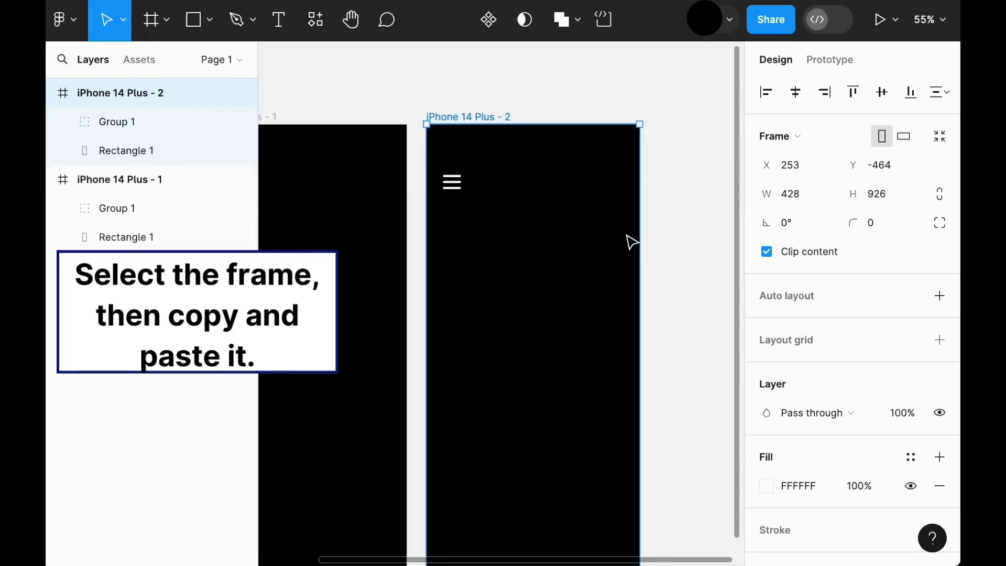
scroll(498, 188, up, 5)
scroll(499, 189, up, 2)
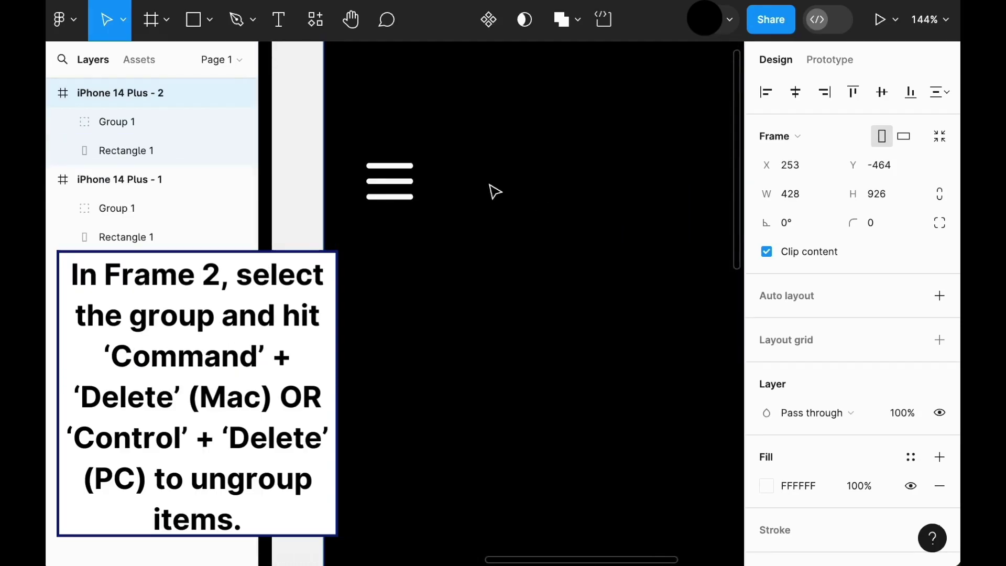
- Ungroup the second frame's hamburger icon into separate bars, Rectangles 2–4
click(394, 188)
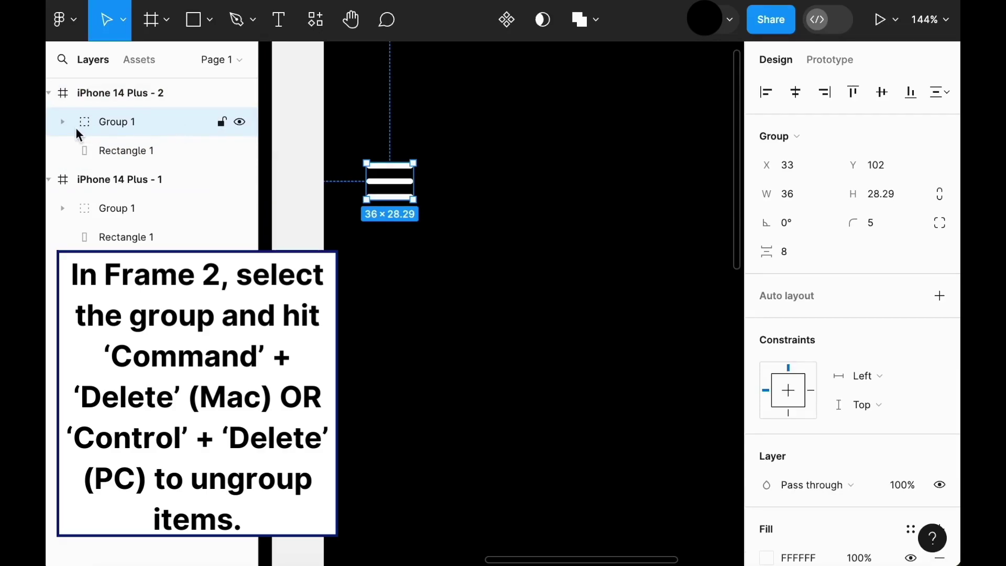
click(65, 122)
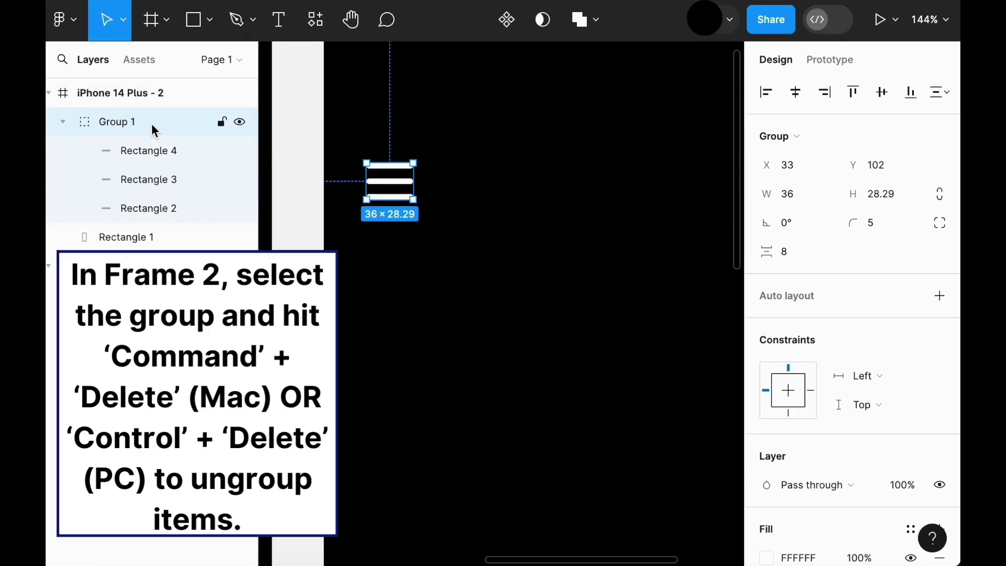
key(ctrl+BackSpace)
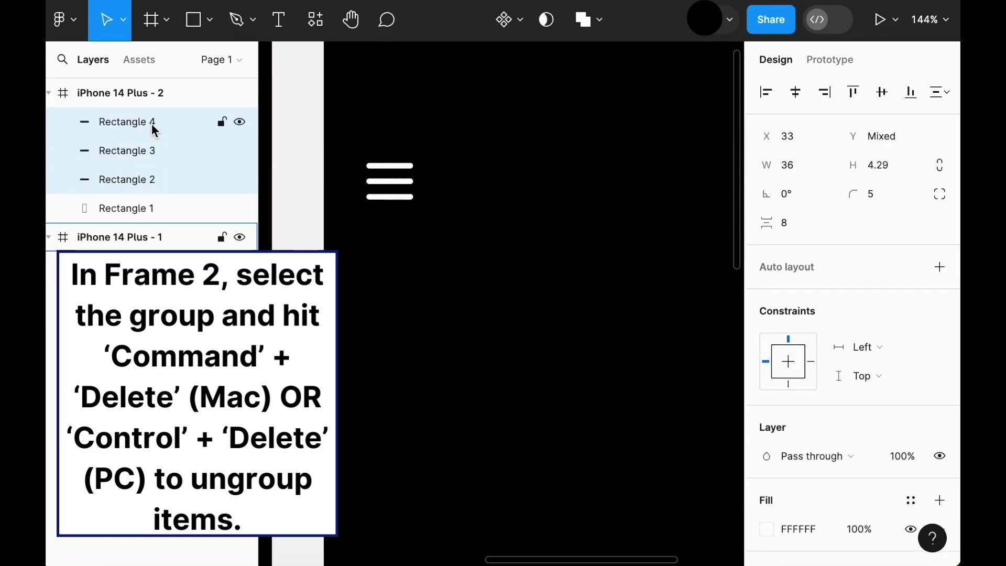
click(152, 152)
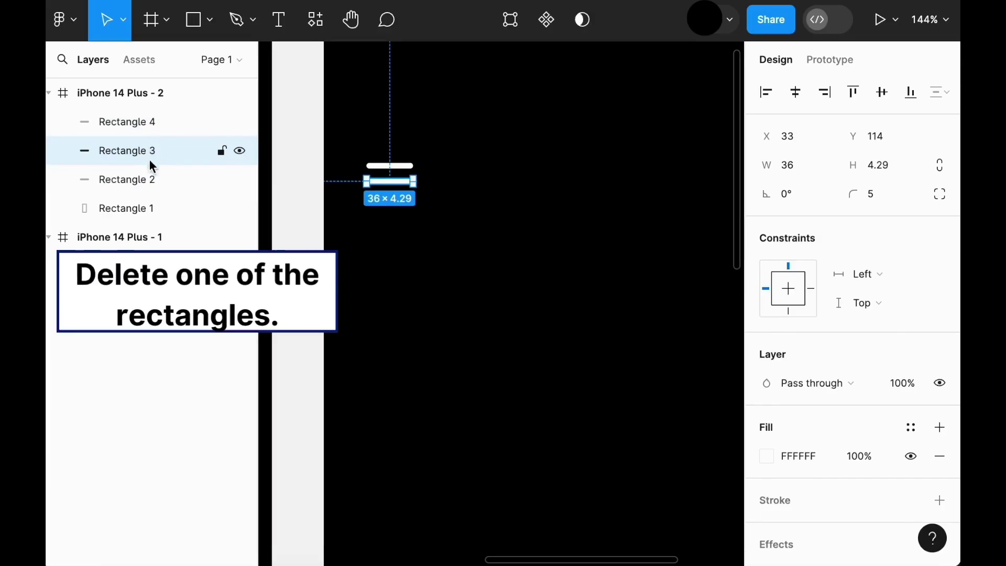
click(147, 175)
click(147, 134)
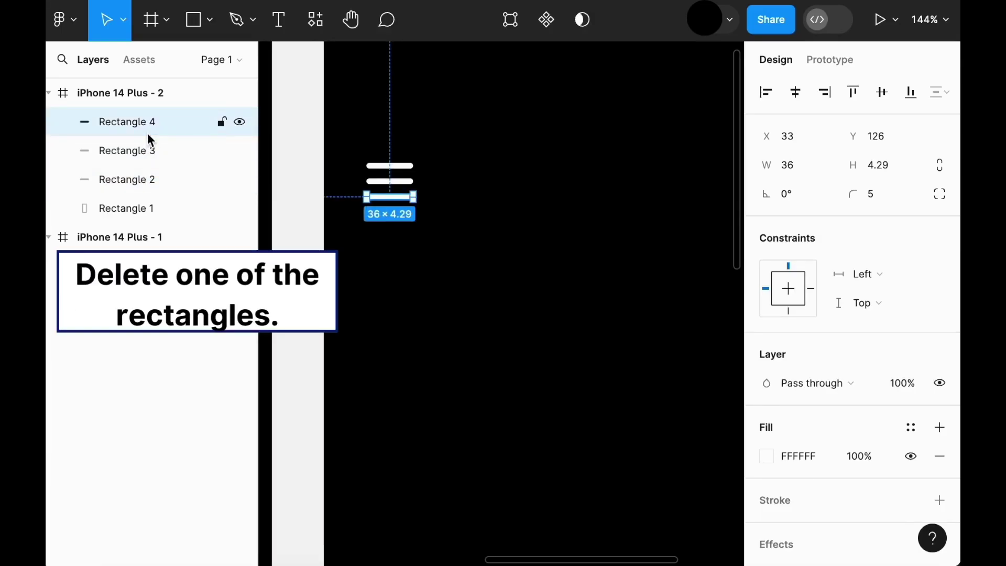
- Delete Rectangle 4 and rotate Rectangle 3 to 45°
key(Delete)
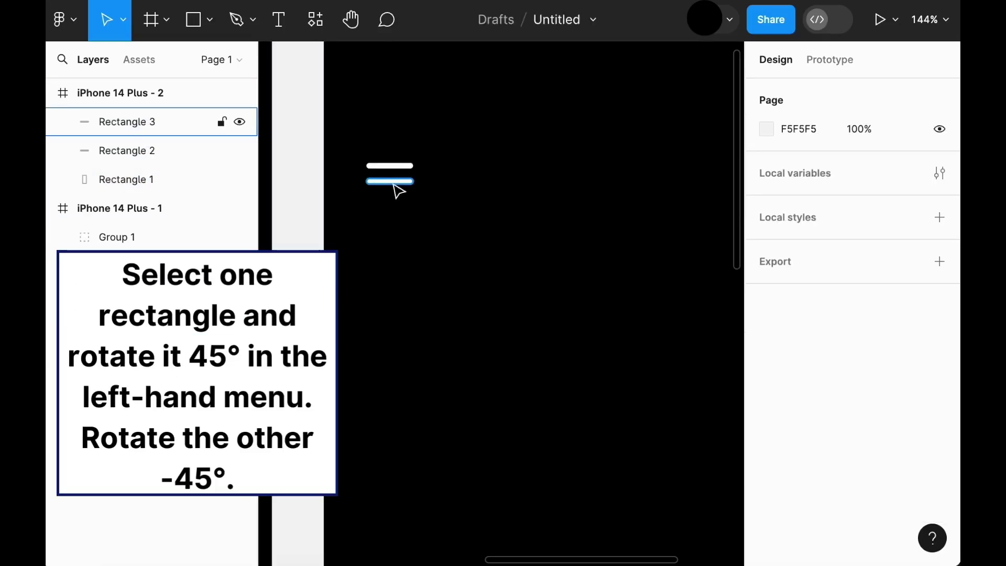
click(398, 190)
click(808, 200)
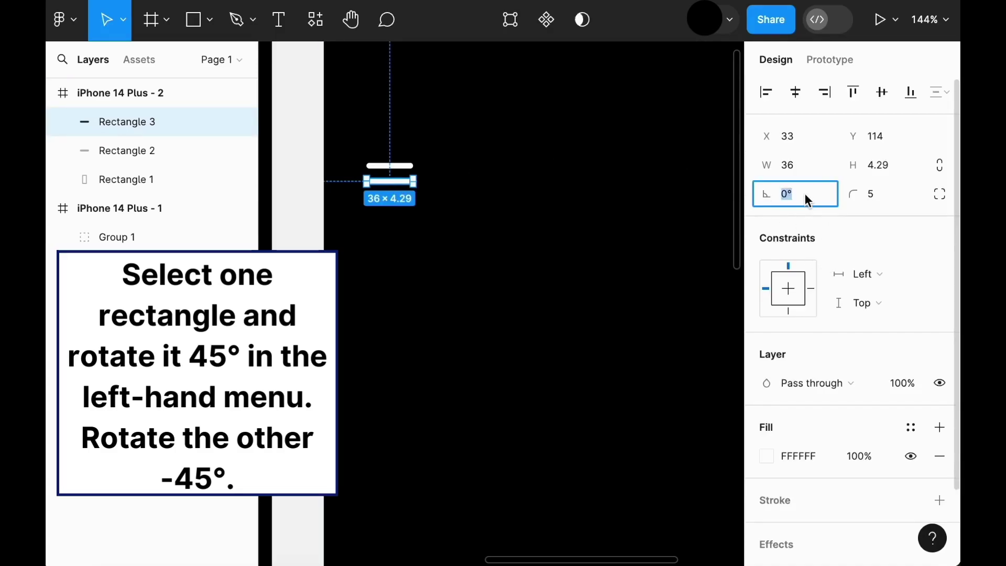
text(45)
key(Return)
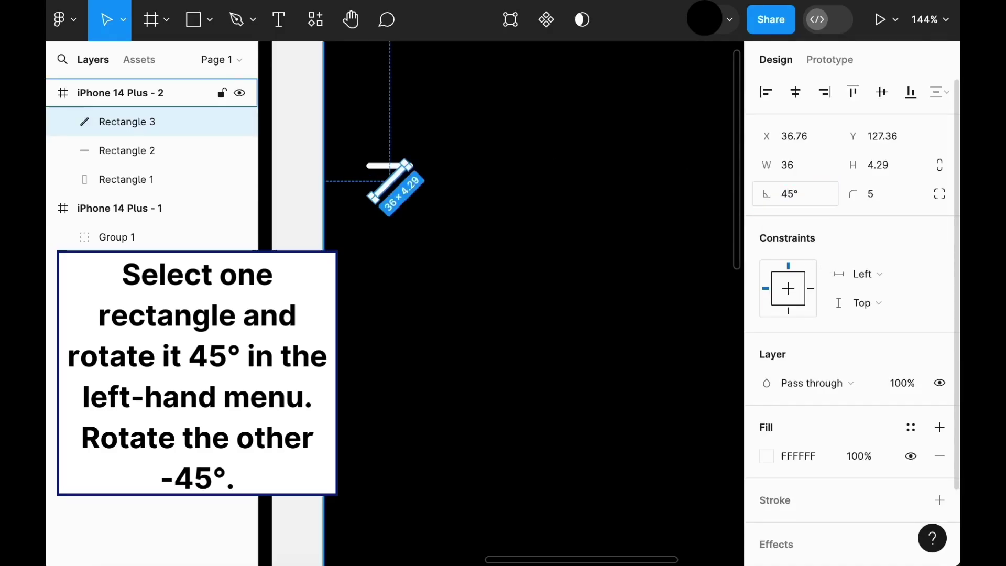
- Rotate Rectangle 2 to -45° and move the bars together so they cross as an X
click(380, 173)
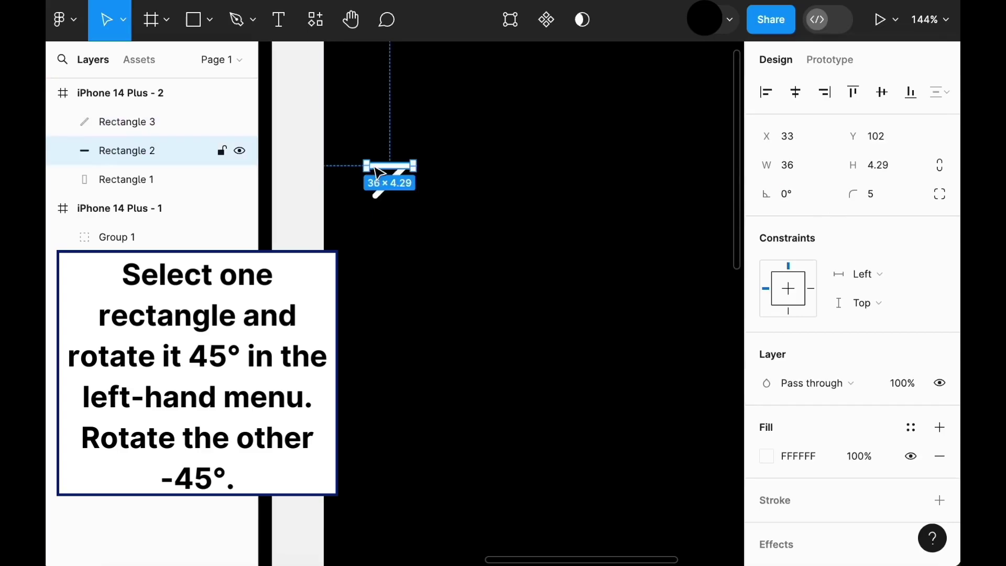
click(807, 202)
text(-)
key(Return)
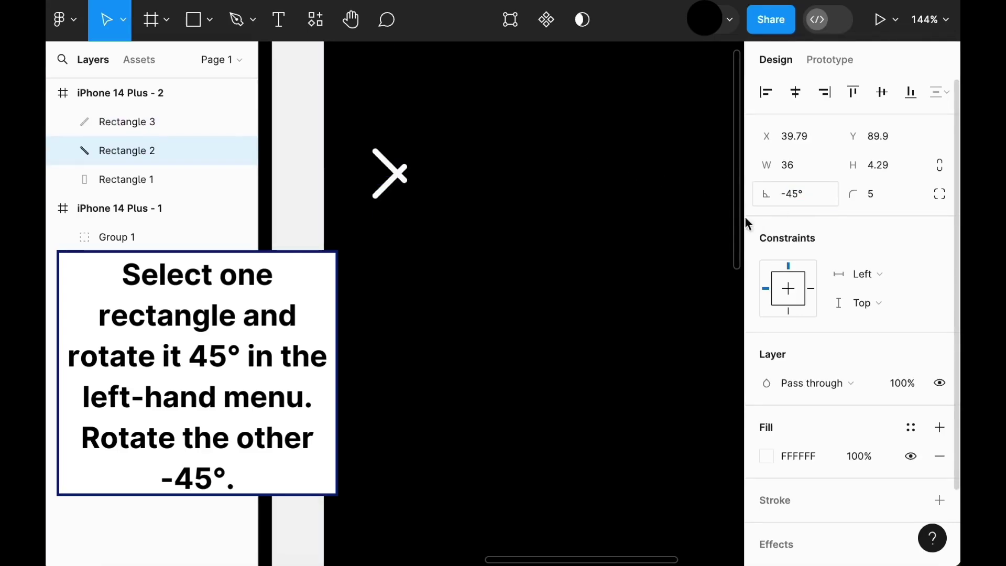
key(Escape)
click(406, 223)
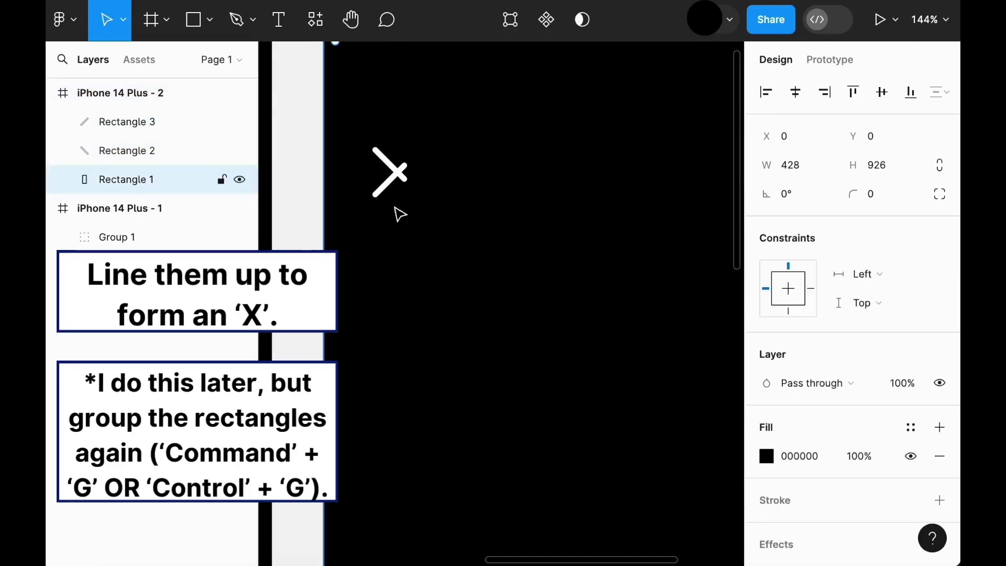
drag(382, 191, 384, 175)
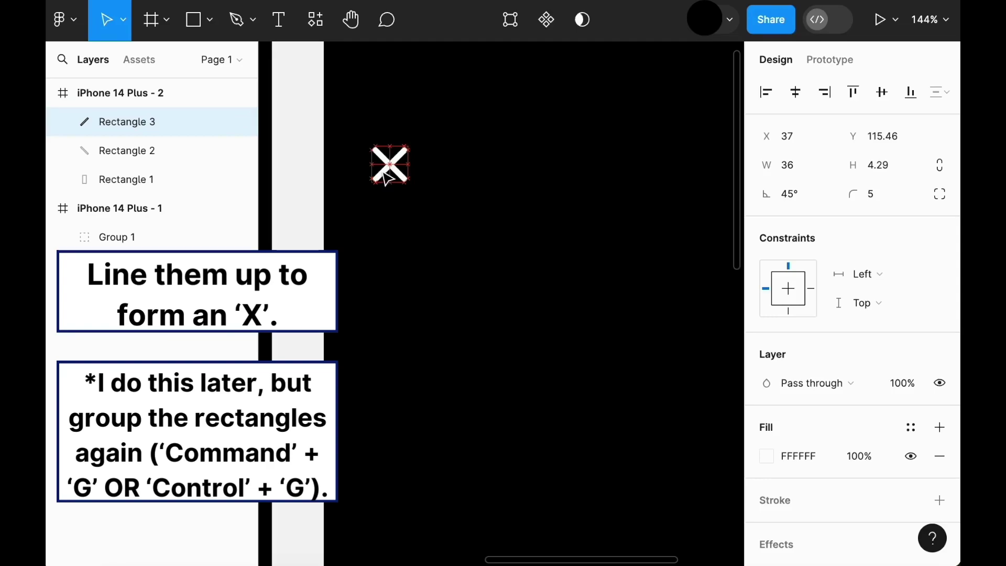
click(499, 196)
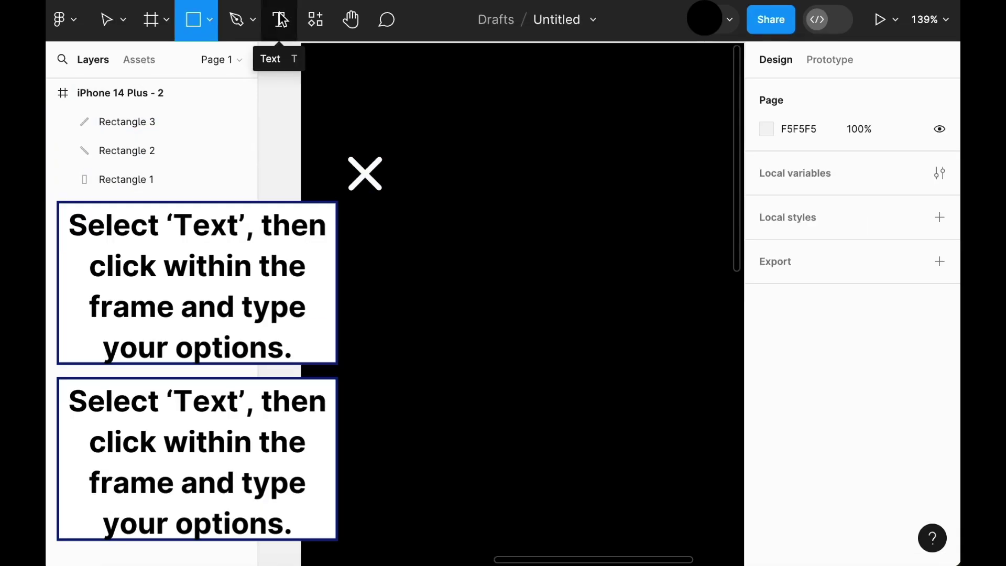
- Add an 'Item 1' text below the X and set its font size to 20
click(280, 20)
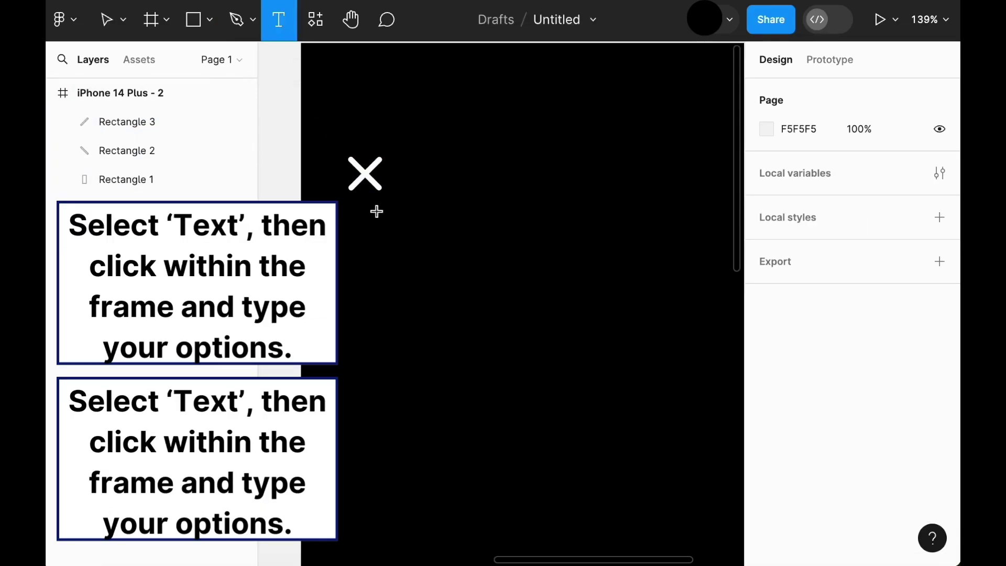
click(371, 263)
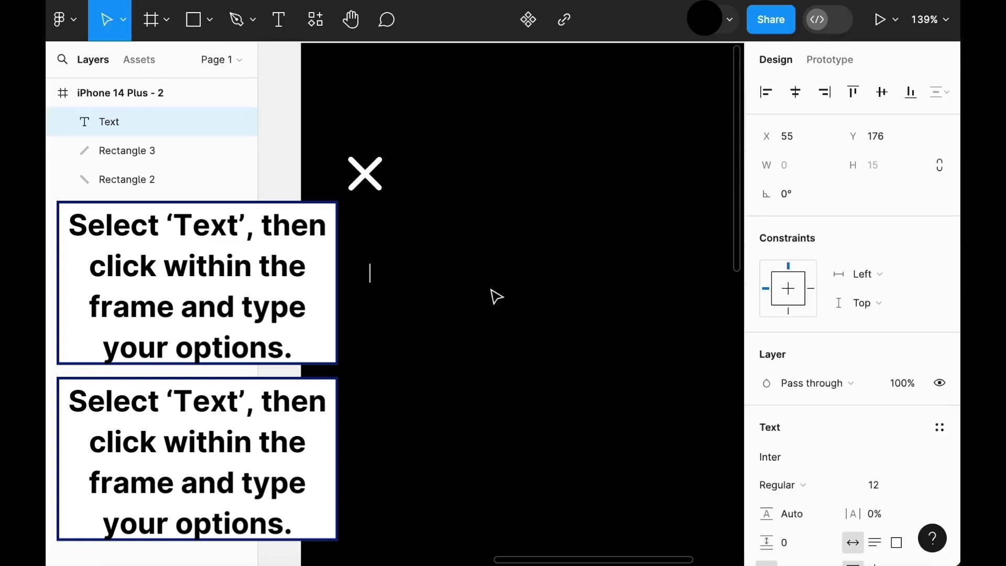
text(Item)
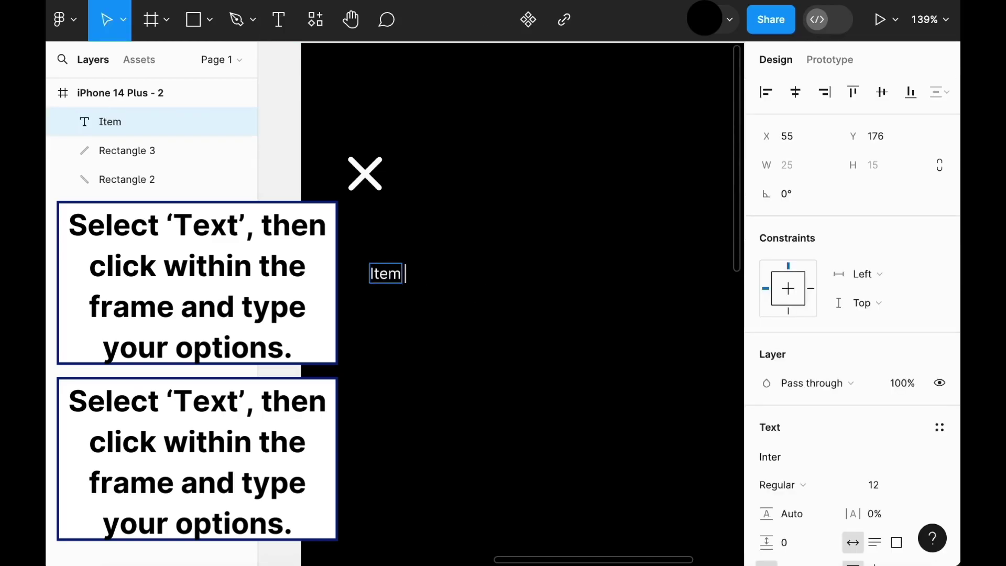
text( 1)
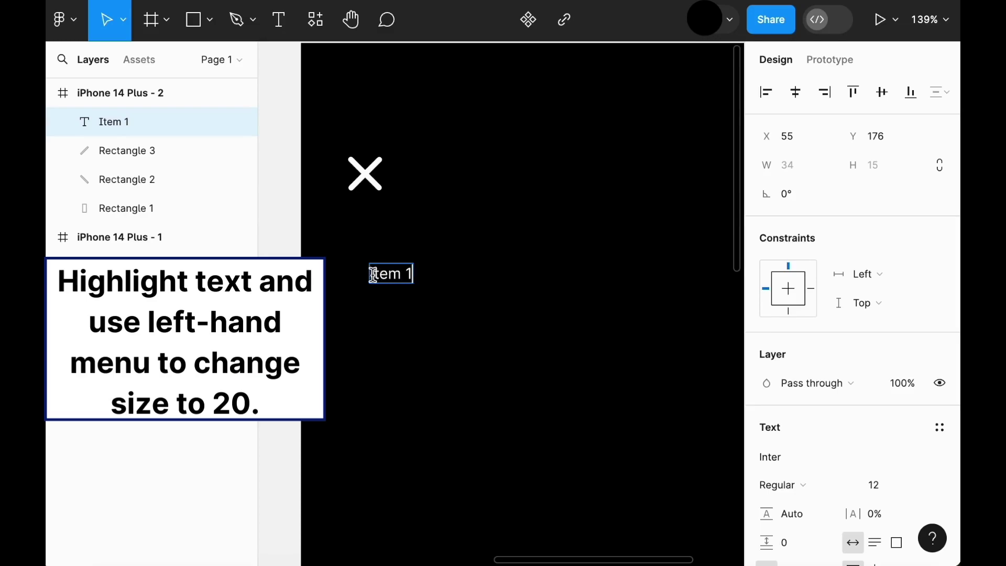
drag(375, 274, 424, 283)
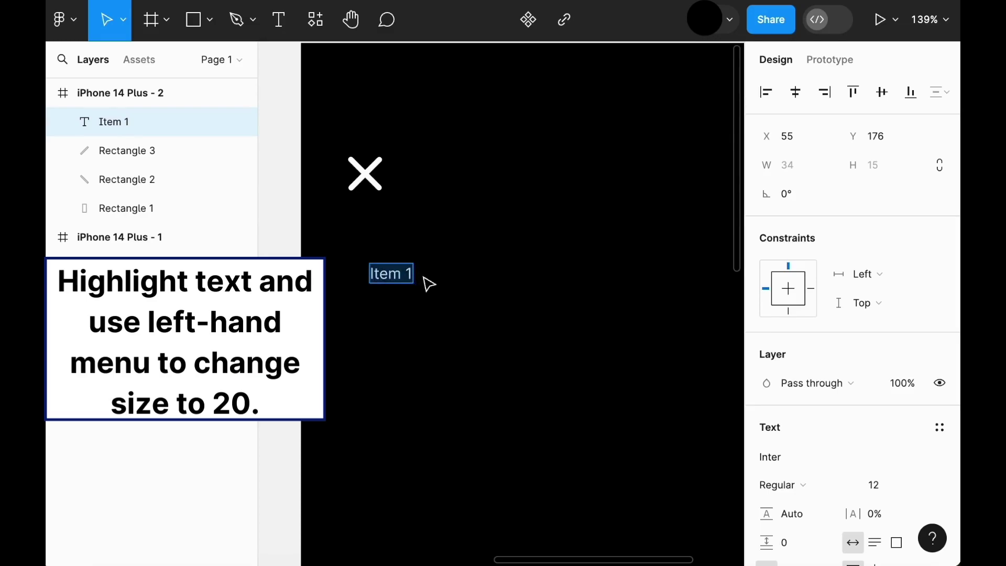
click(921, 485)
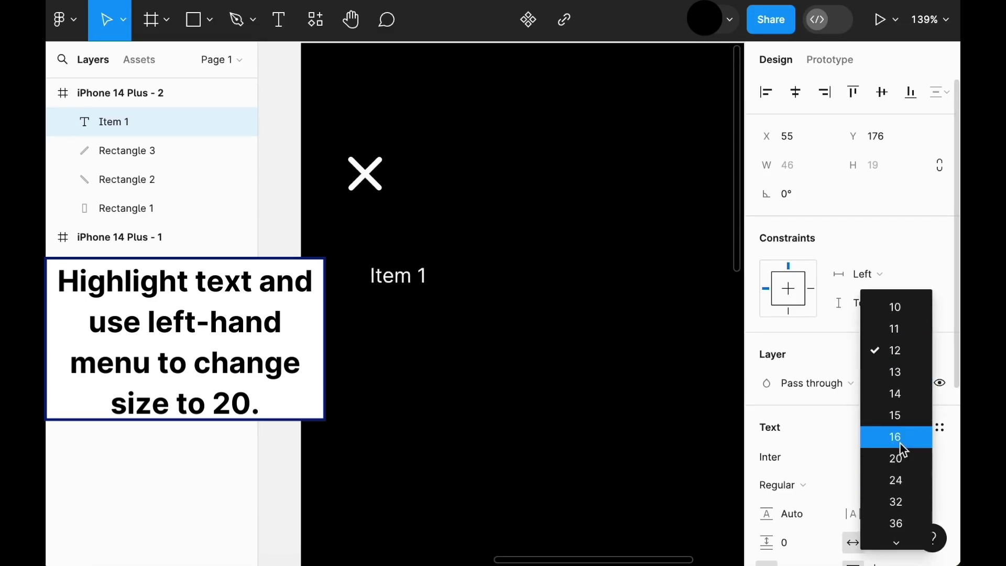
click(900, 460)
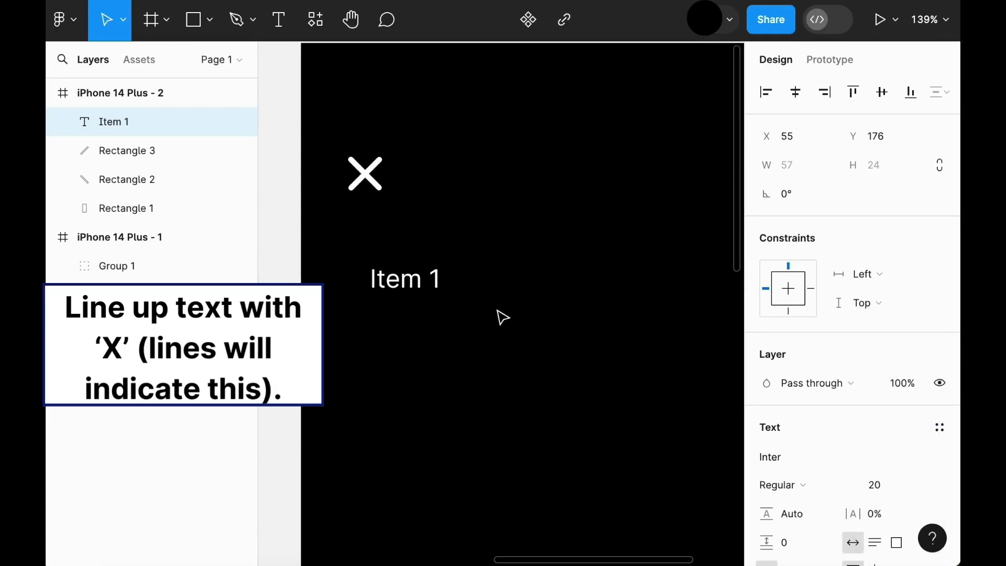
- Align Item 1's left edge under the X, at X 37, Y 151
click(442, 294)
drag(415, 287, 394, 252)
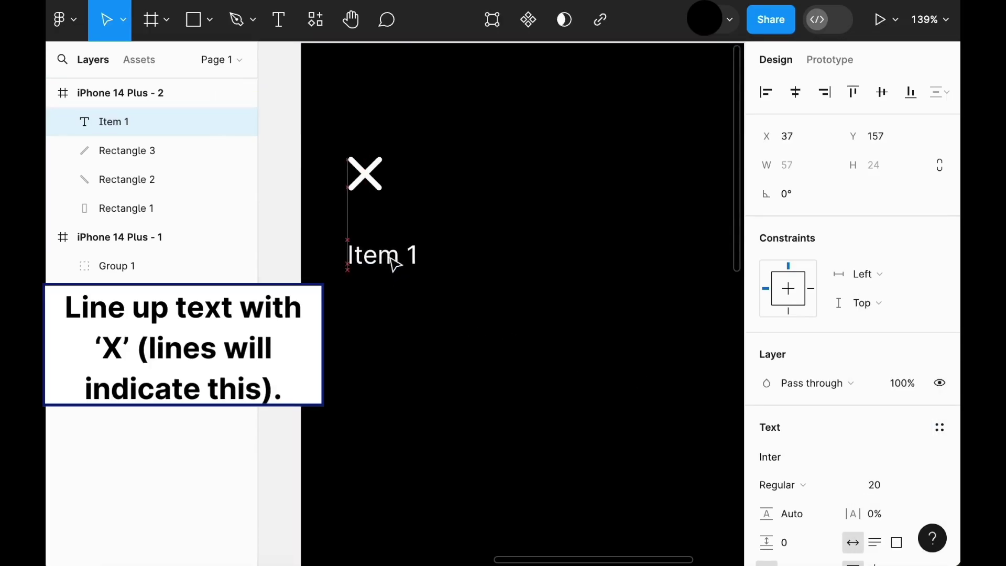
drag(394, 252, 394, 258)
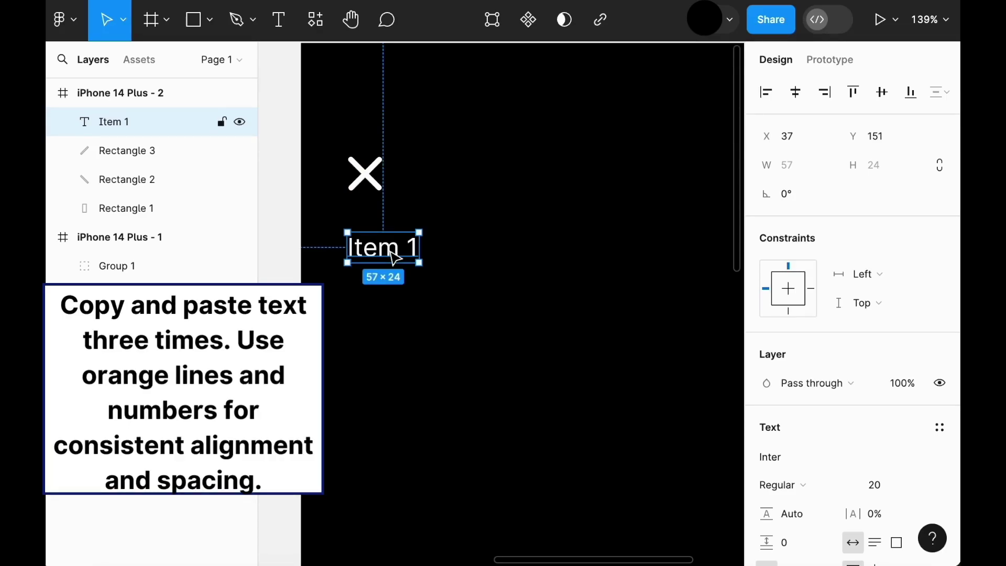
- Paste three copies of Item 1 and space them evenly 13 apart below it
key(ctrl+c)
key(ctrl+v)
drag(394, 257, 394, 352)
key(ctrl+v)
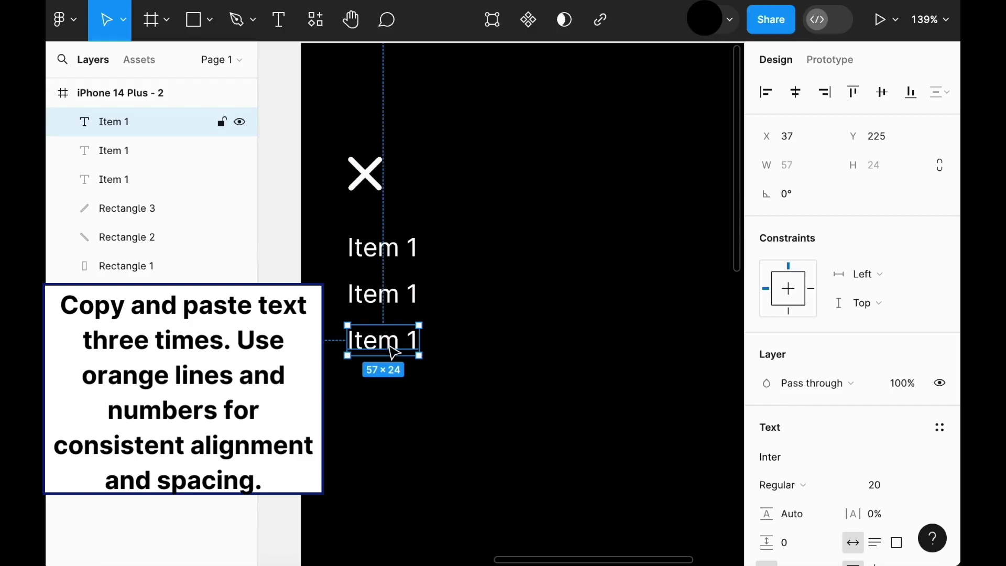
key(ctrl+v)
drag(395, 352, 393, 399)
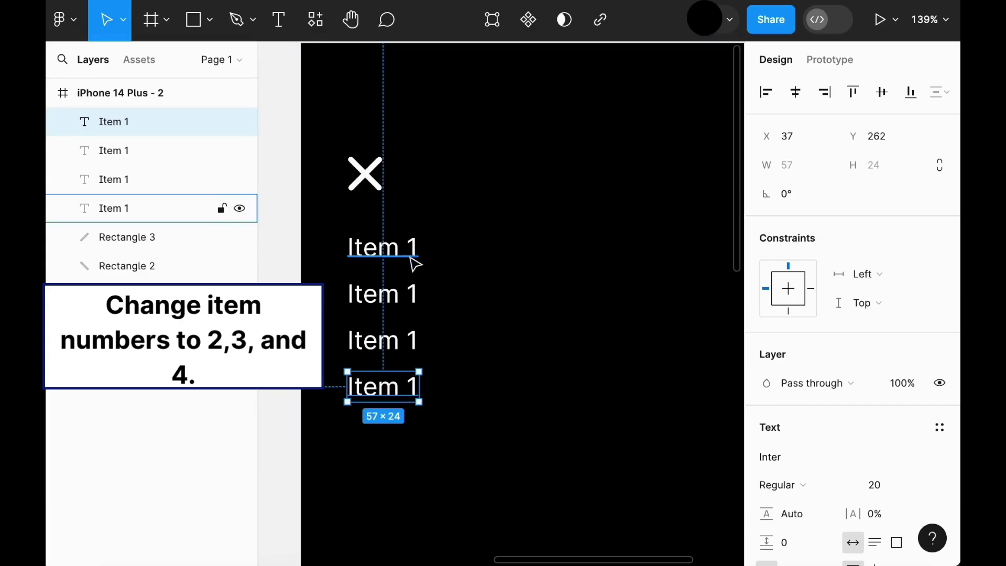
- Renumber the copies to read Item 2, Item 3 and Item 4
double_click(415, 293)
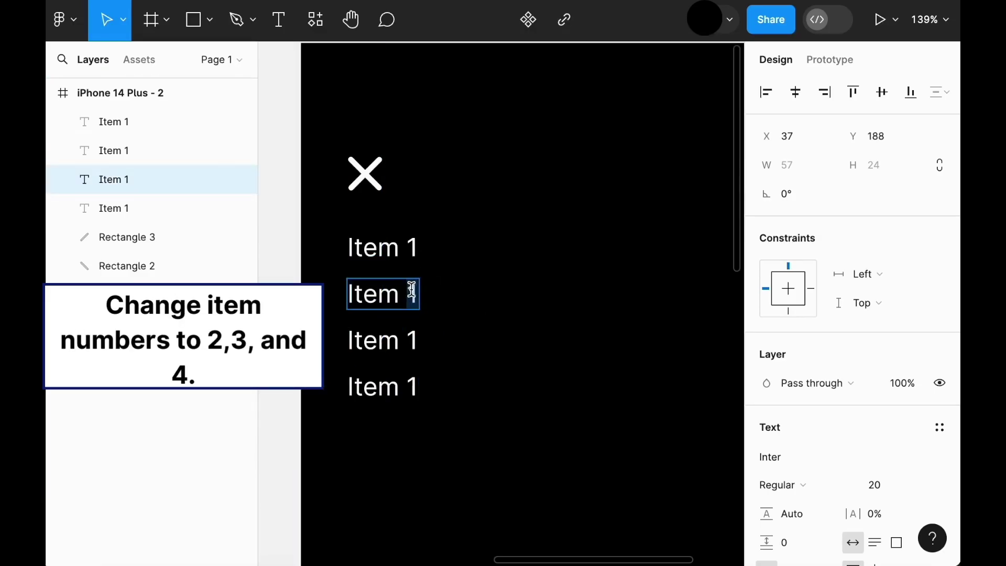
text(2)
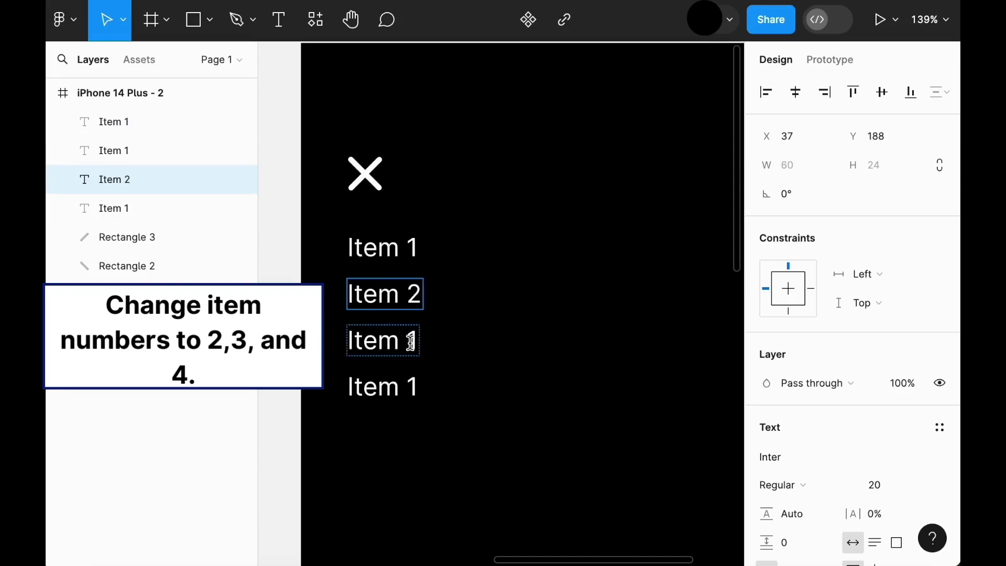
double_click(418, 341)
text(3)
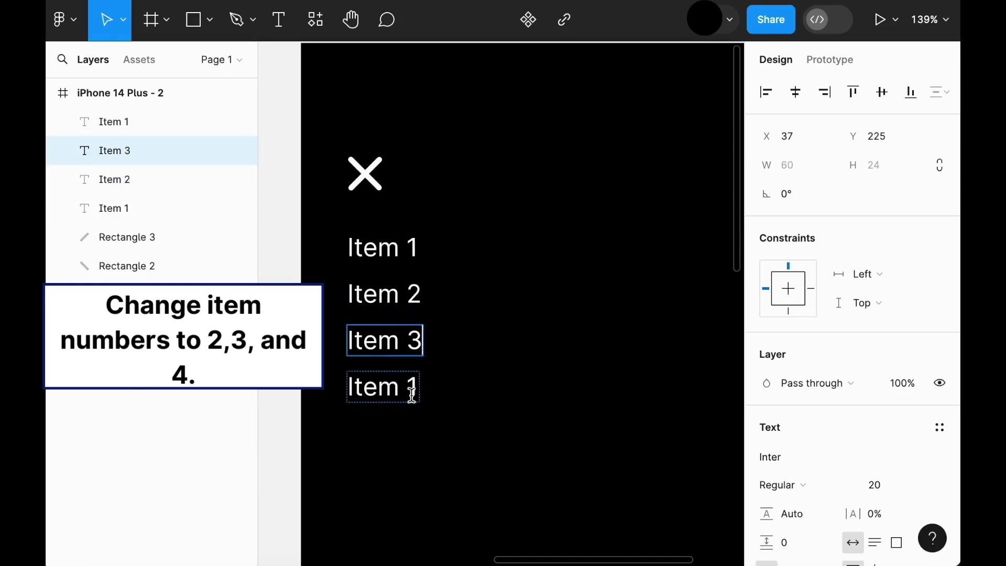
double_click(420, 391)
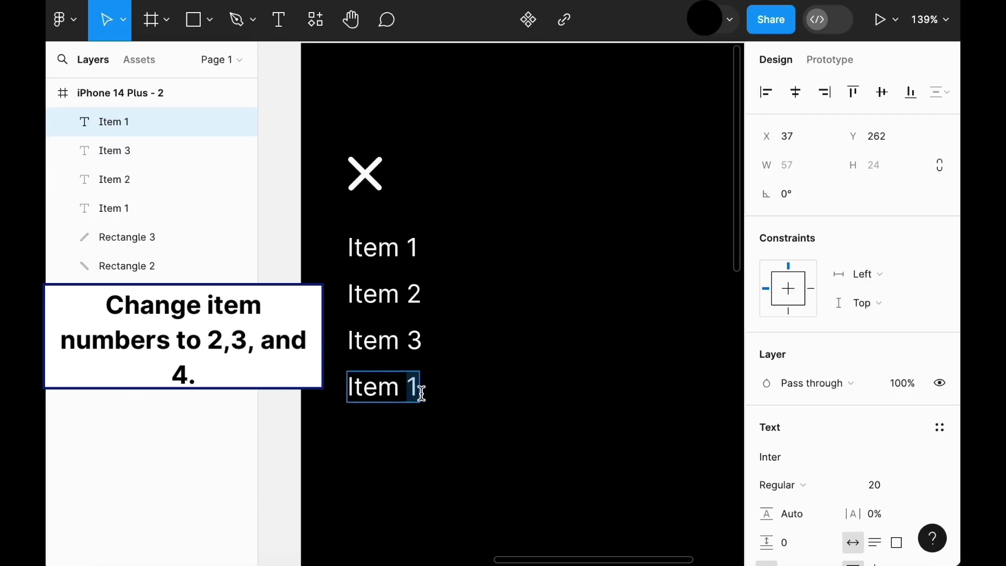
text(4)
key(Escape)
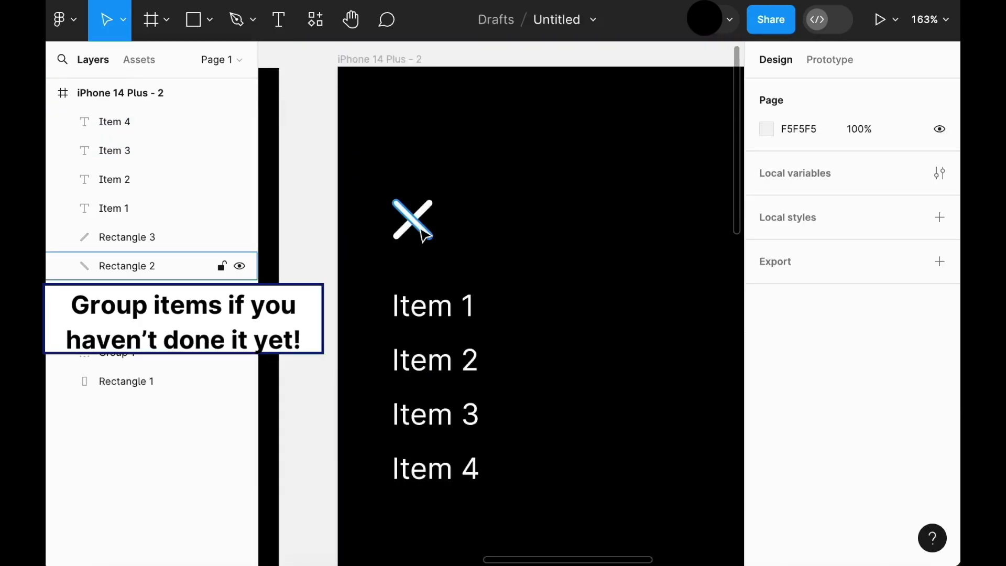
- Place the grouped X at X 37, Y 102, matching the hamburger, using a temporary pasted copy
click(423, 231)
shift+click(431, 211)
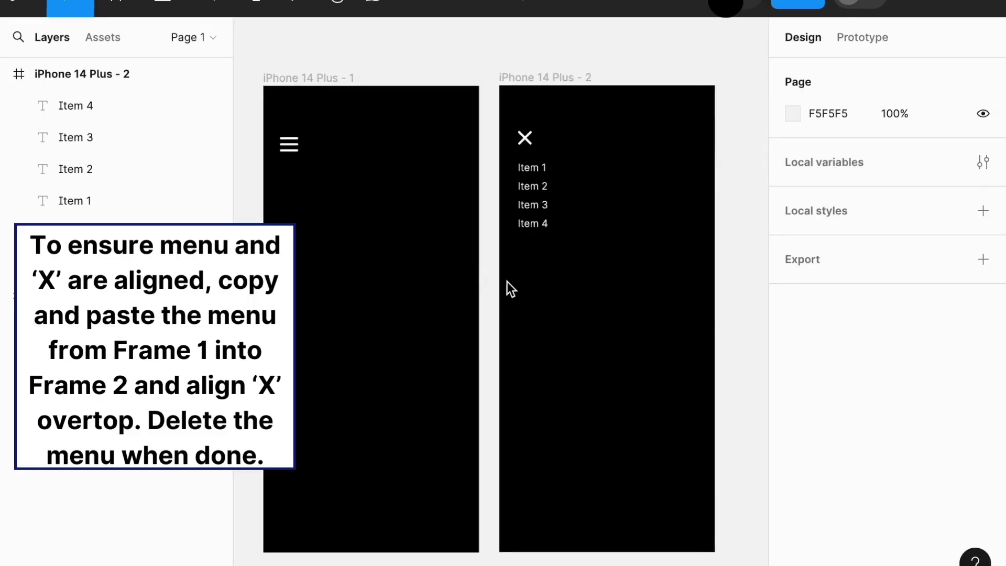
scroll(491, 220, up, 5)
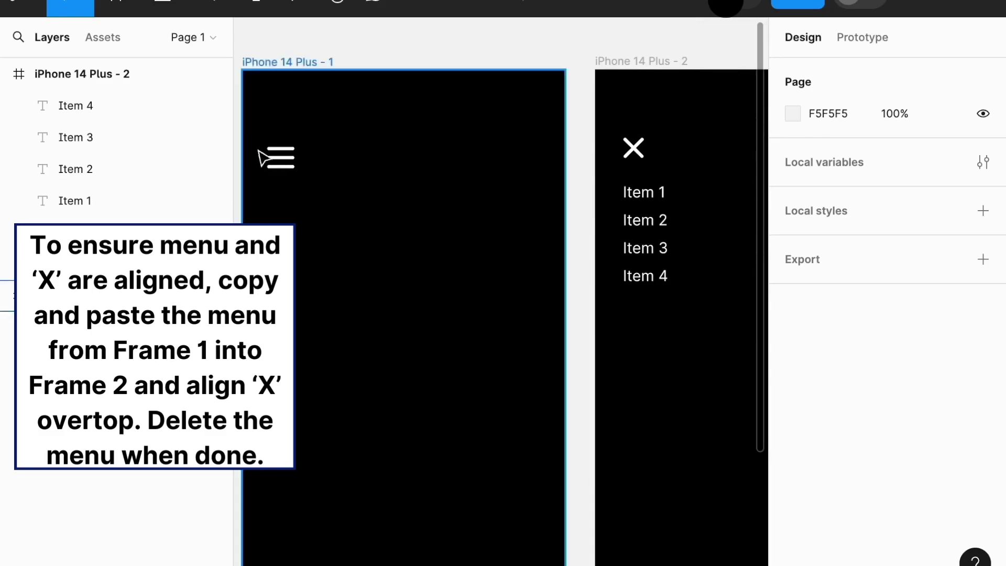
click(280, 160)
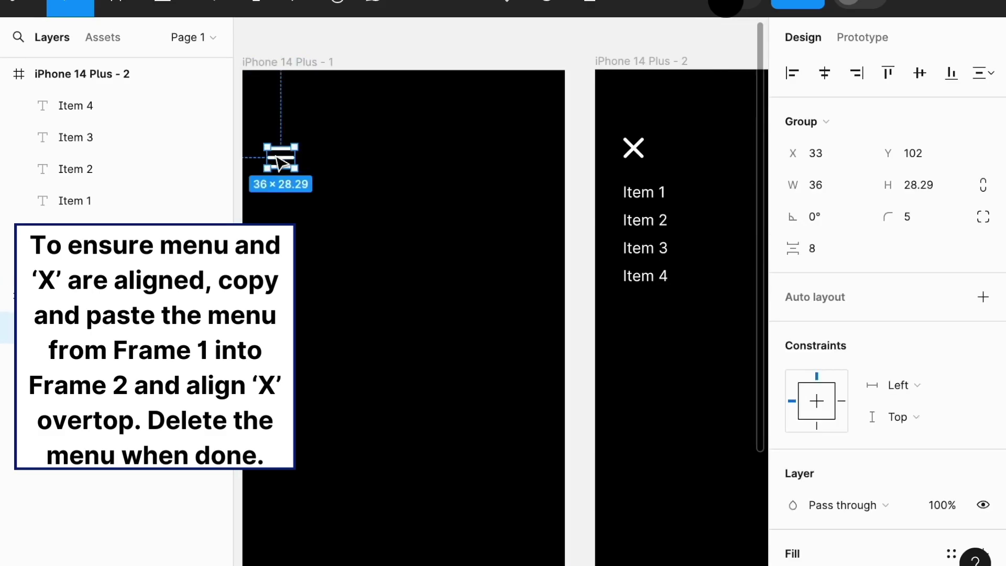
click(657, 66)
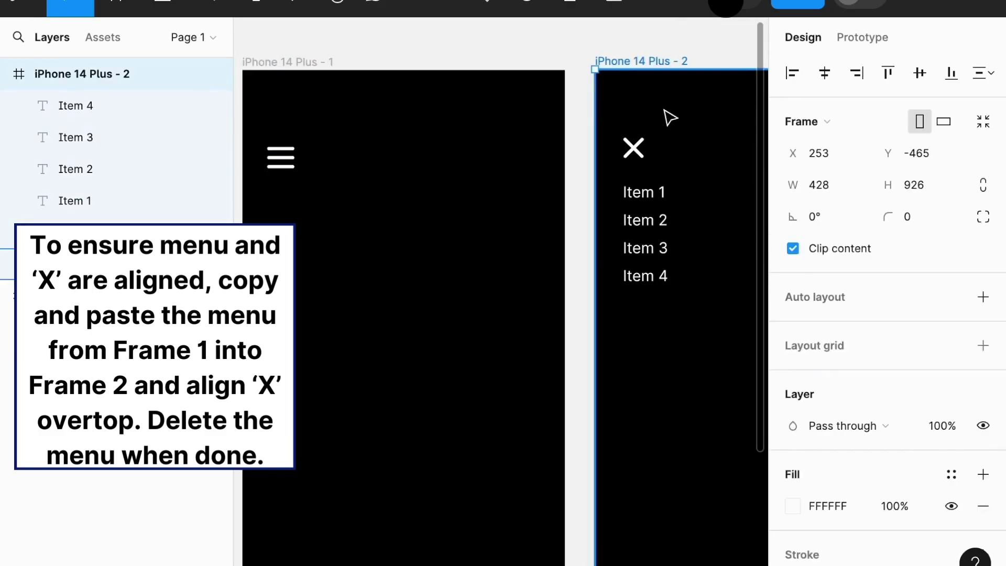
key(ctrl+v)
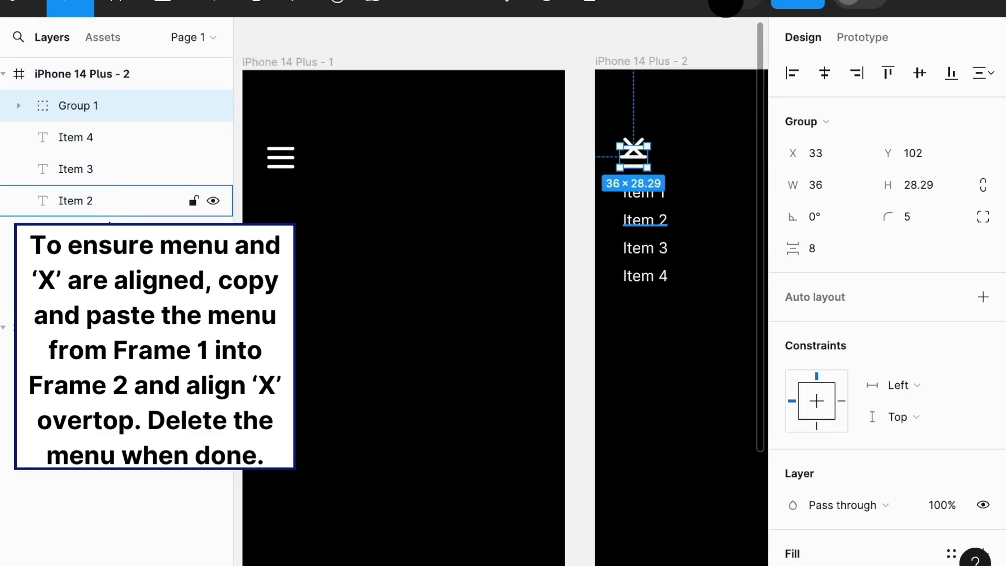
key(Delete)
click(635, 151)
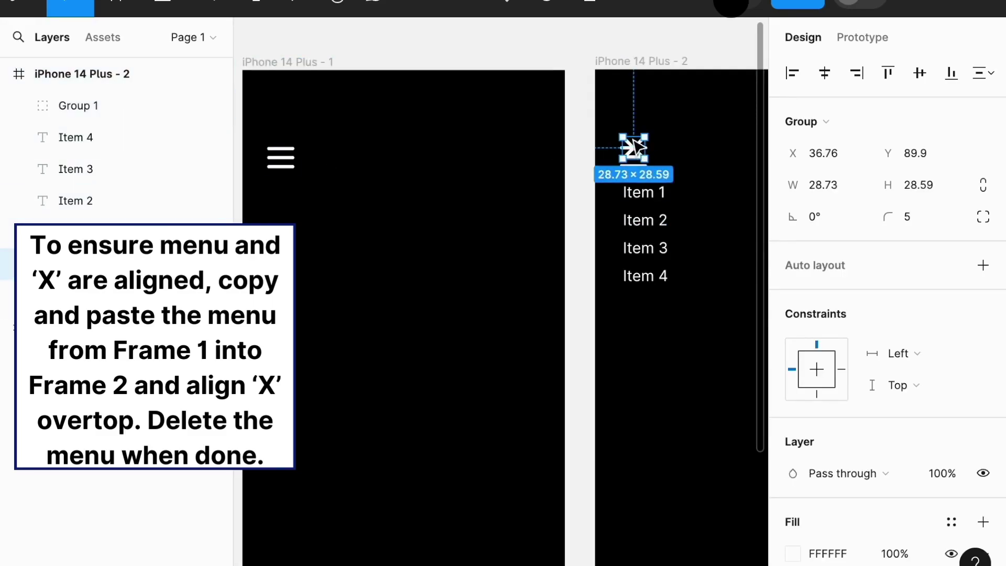
drag(640, 152, 585, 126)
scroll(636, 157, up, 5)
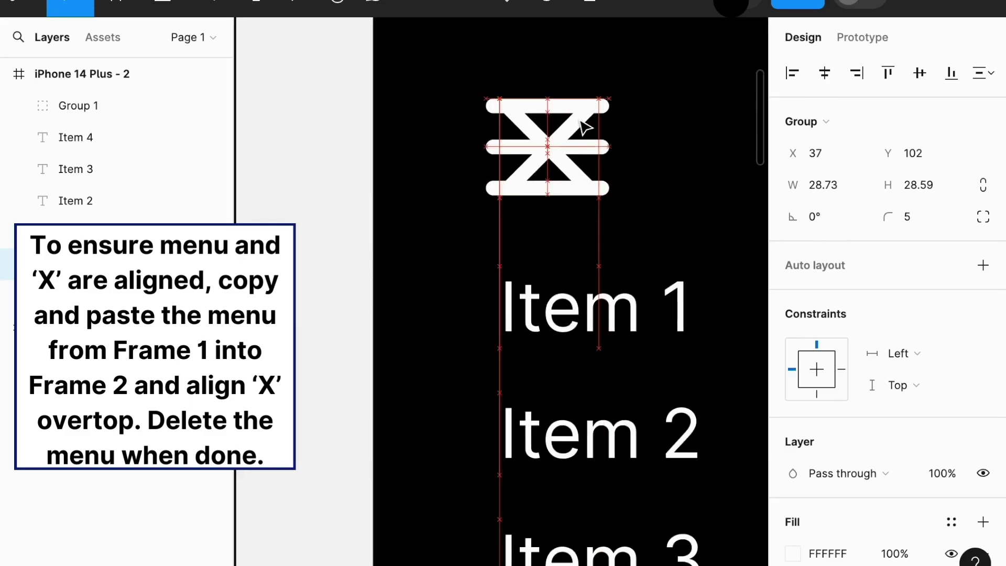
- Link the hamburger icon in iPhone 14 Plus - 1 to open the iPhone 14 Plus - 2 menu frame with smart animate
click(860, 36)
click(355, 153)
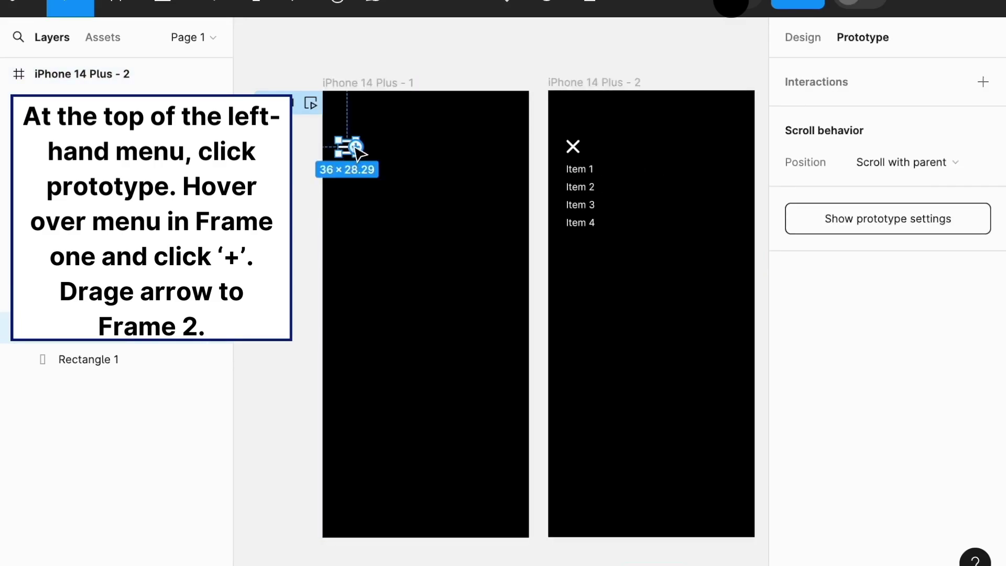
drag(355, 146, 570, 252)
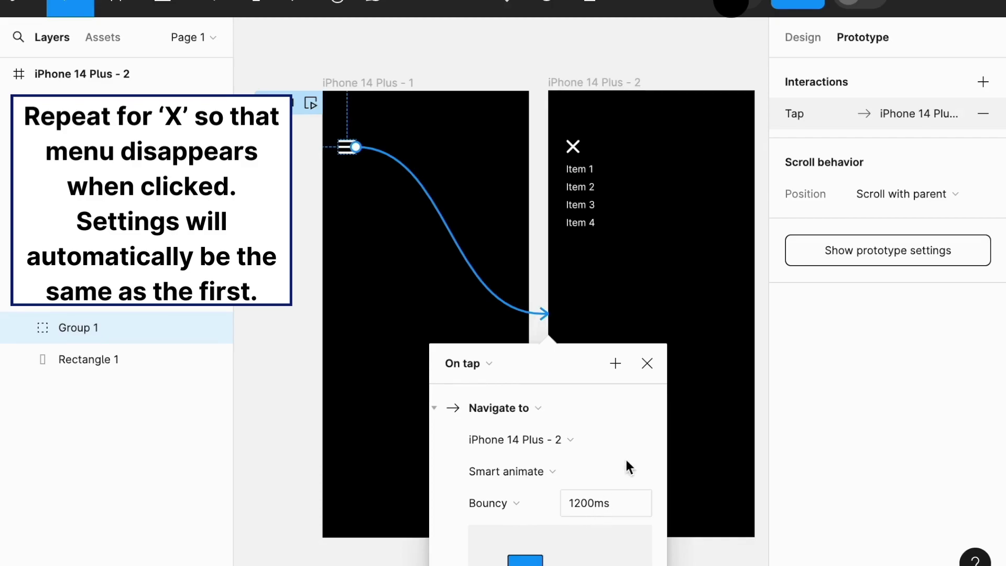
- Link the menu's X back to iPhone 14 Plus - 1 with Smart animate, Bouncy, 1200ms
click(573, 147)
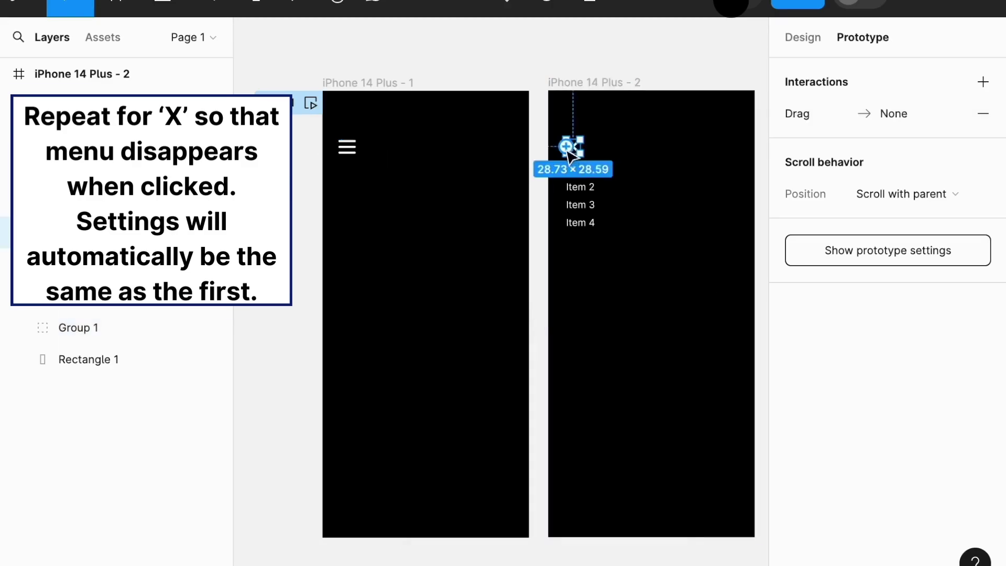
drag(566, 147, 490, 180)
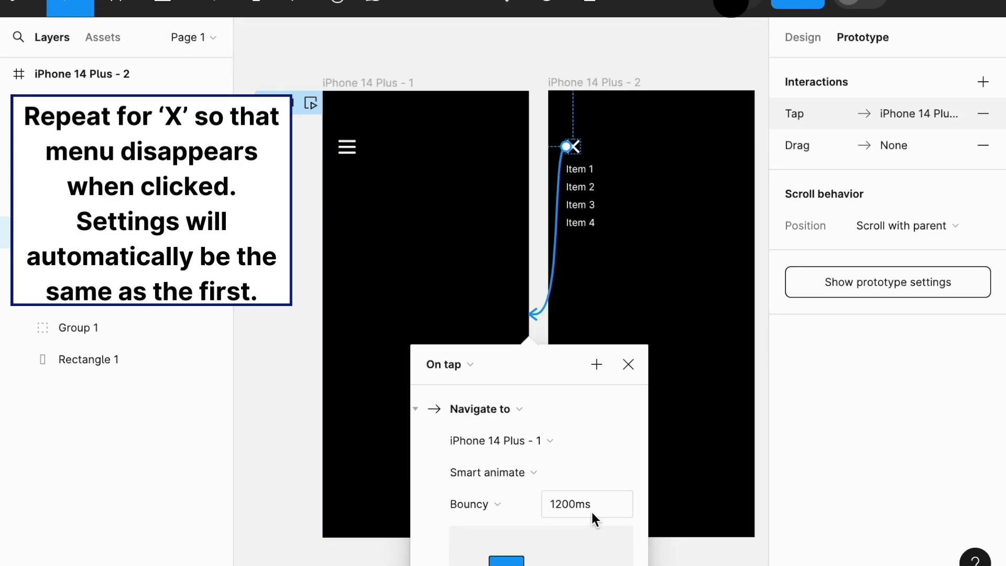
click(629, 366)
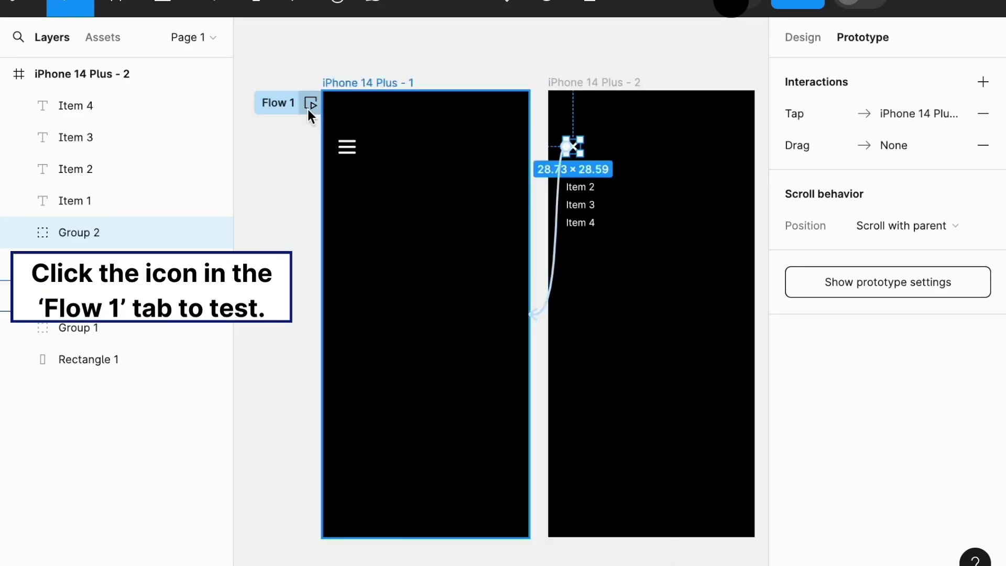
click(309, 107)
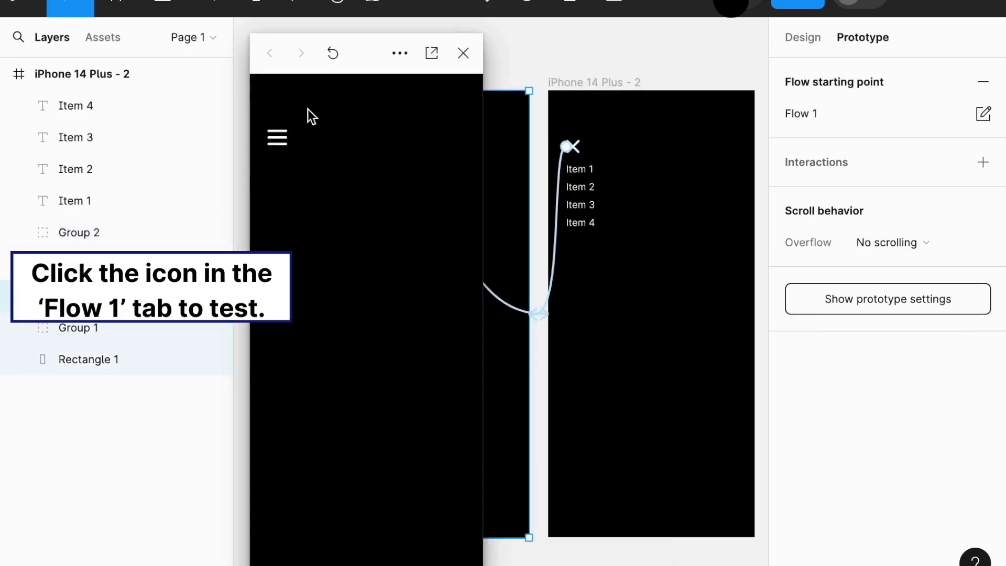
click(279, 140)
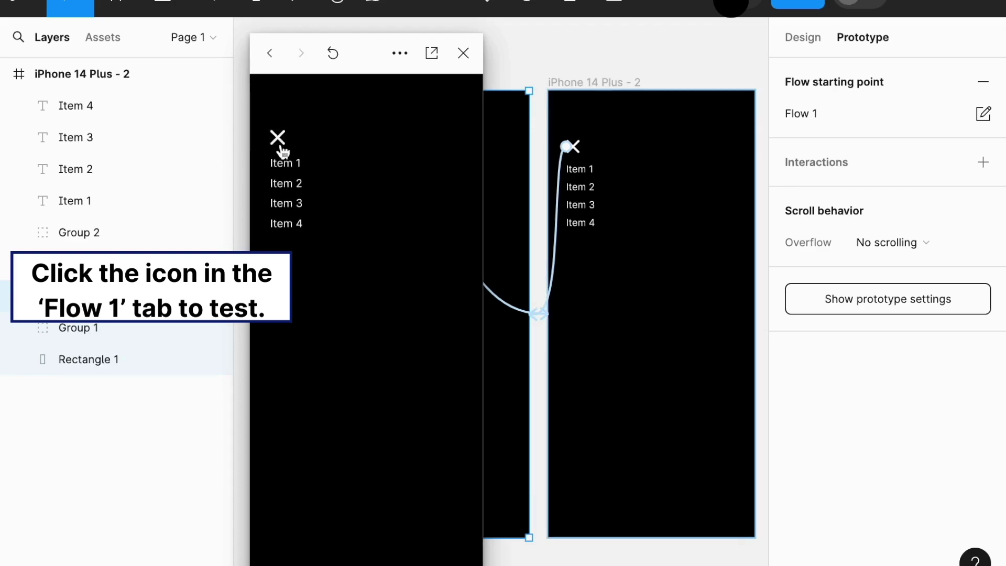
click(279, 142)
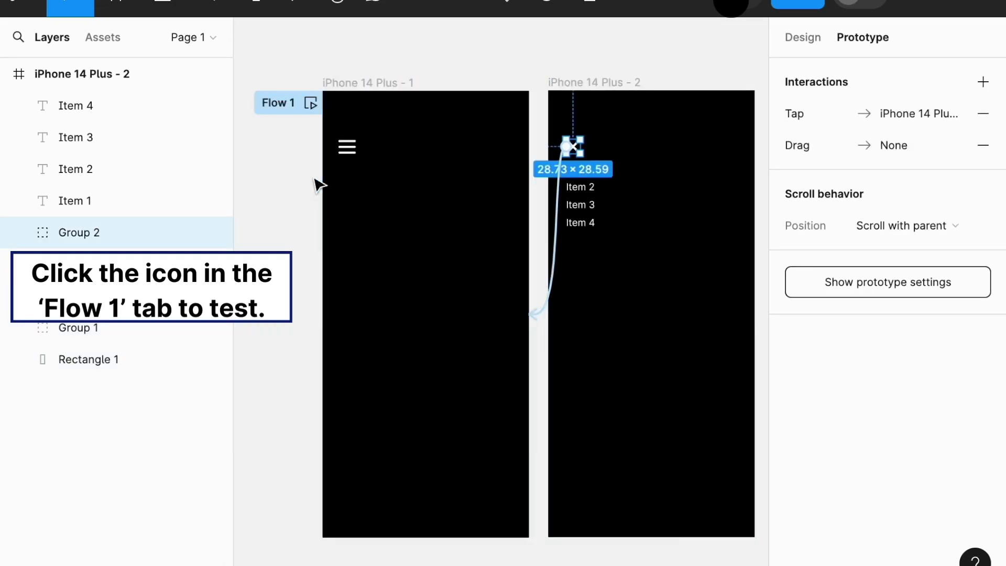